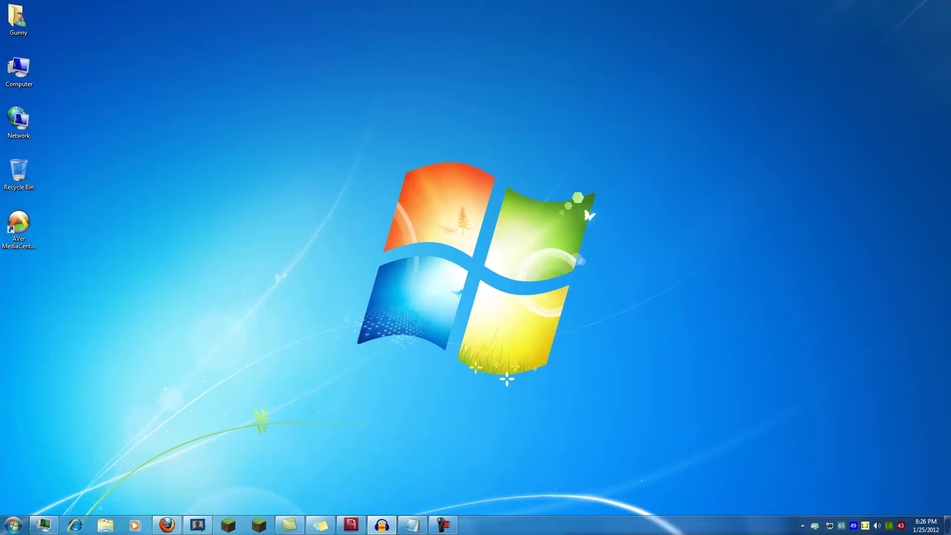
Step: Launch AVer MediaCenter 3D from its desktop icon
{"action": "double_click", "coordinate": [19, 223]}
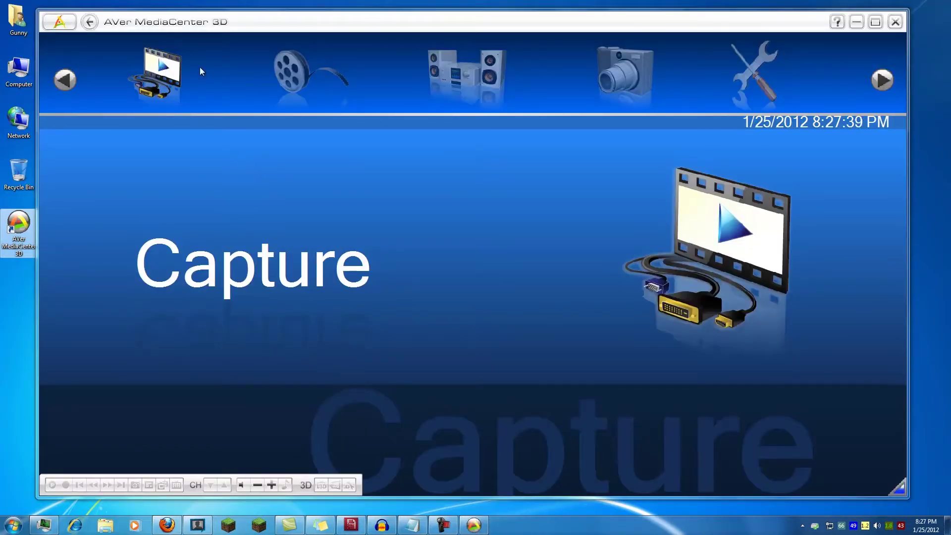
Step: Go to AVer MediaCenter 3D's Capture page, showing the HDMI input's live preview
{"action": "mouse_move", "coordinate": [301, 69]}
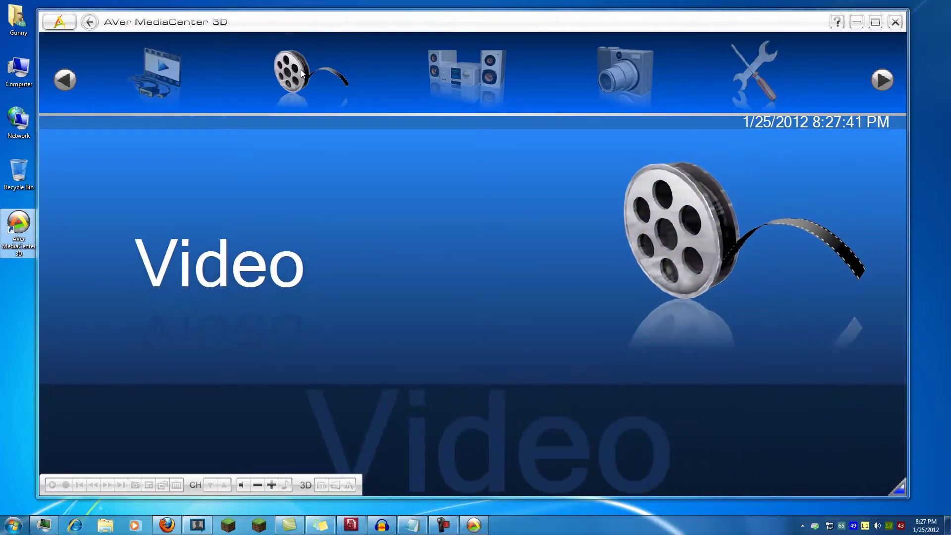
{"action": "mouse_move", "coordinate": [456, 75]}
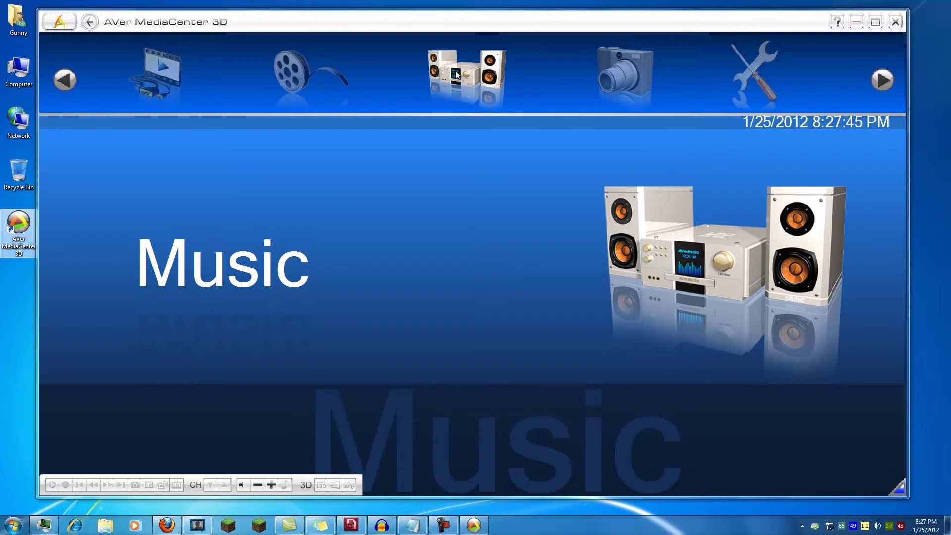
{"action": "mouse_move", "coordinate": [572, 76]}
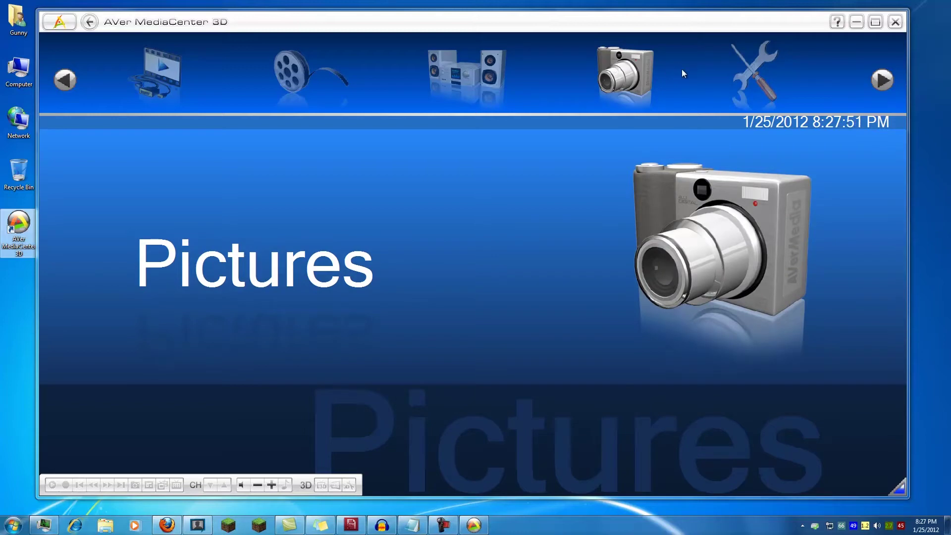
{"action": "mouse_move", "coordinate": [734, 73]}
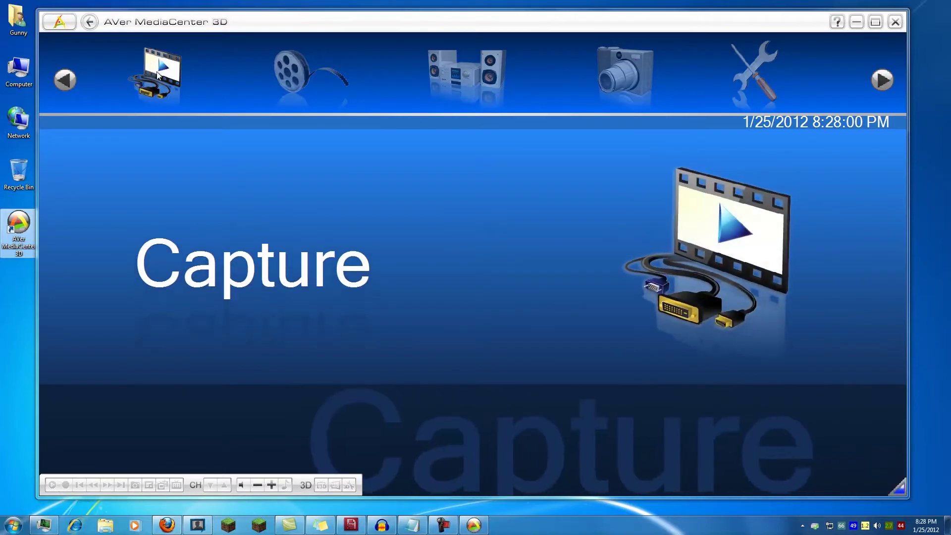
{"action": "left_click", "coordinate": [157, 75]}
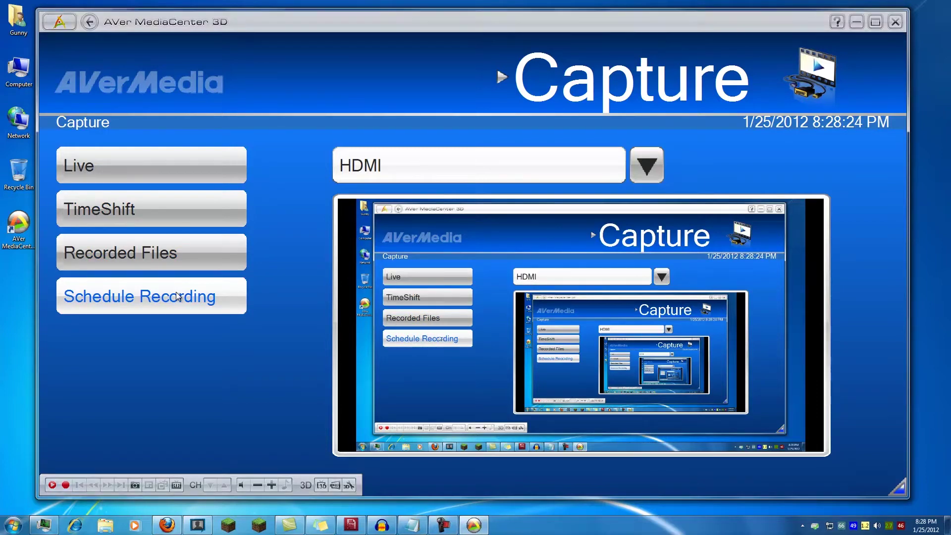
{"action": "left_click", "coordinate": [653, 170]}
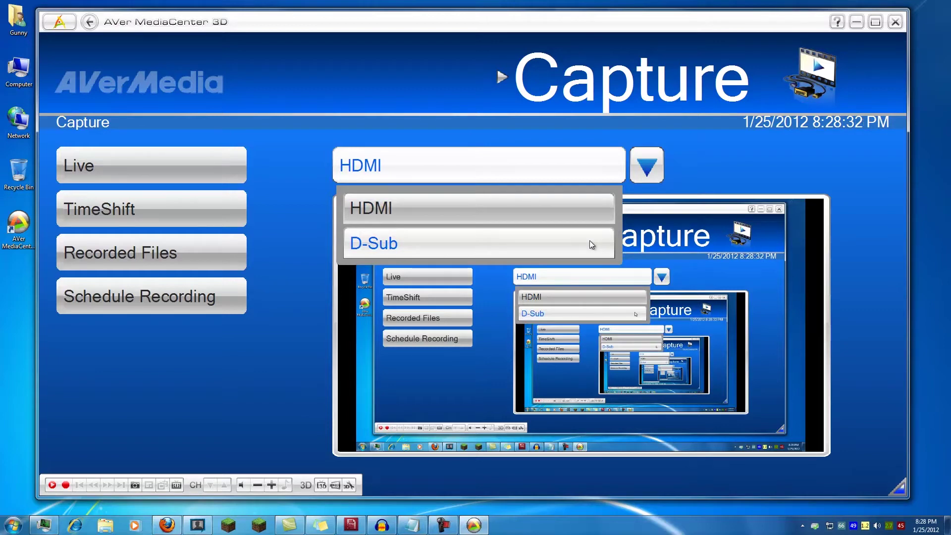
{"action": "left_click", "coordinate": [590, 208]}
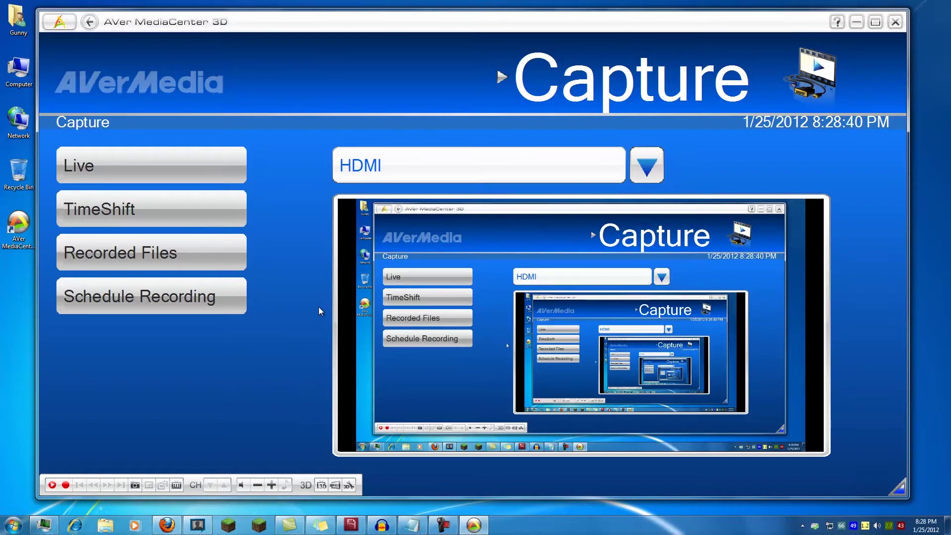
{"action": "right_click", "coordinate": [8, 281]}
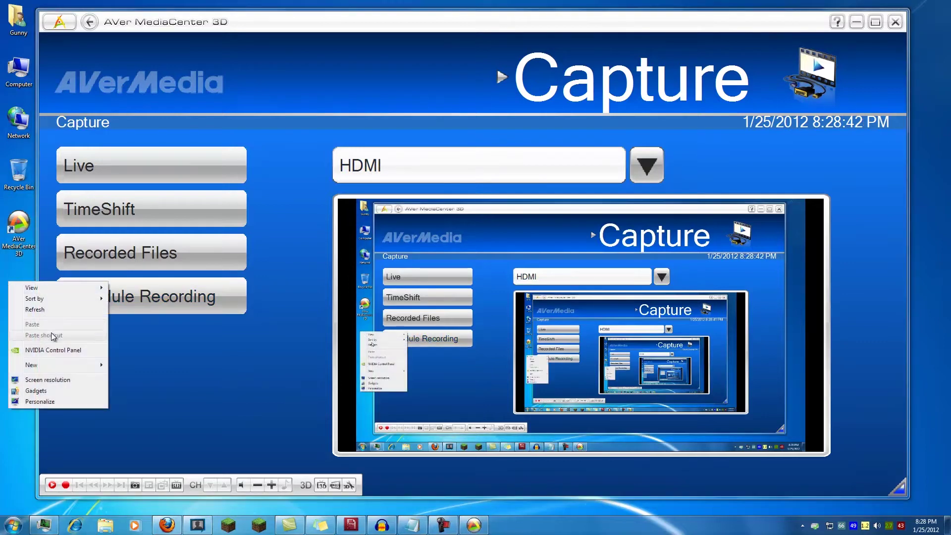
{"action": "left_click", "coordinate": [45, 379]}
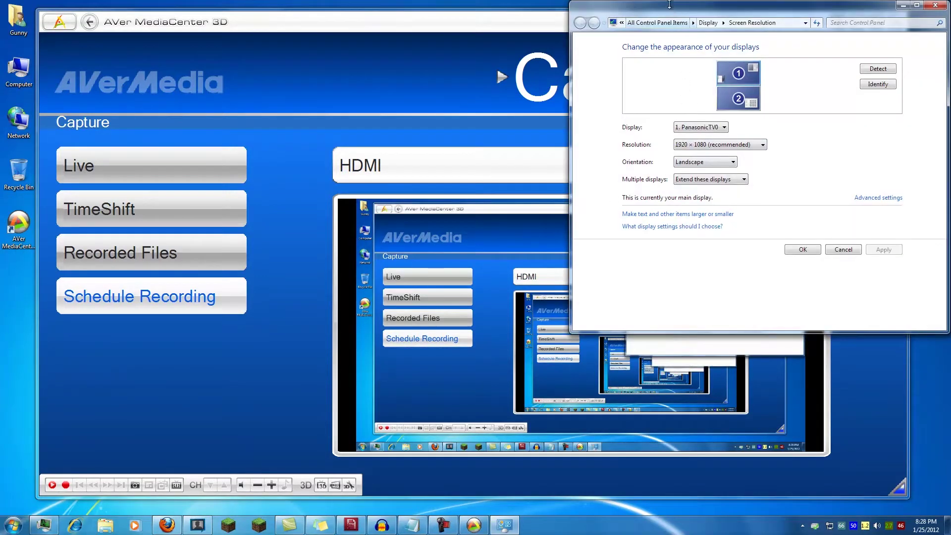
{"action": "left_click_drag", "start_coordinate": [669, 5], "coordinate": [669, 61]}
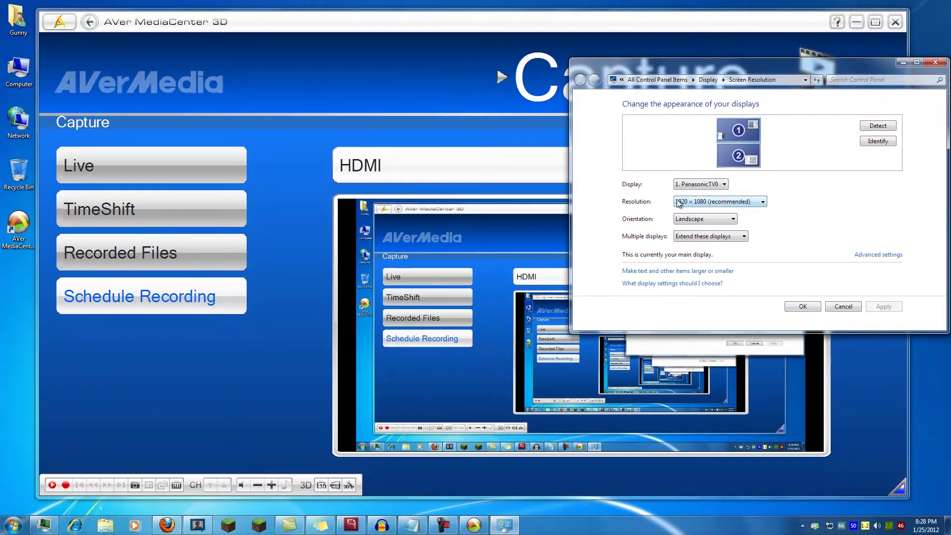
{"action": "left_click", "coordinate": [810, 306]}
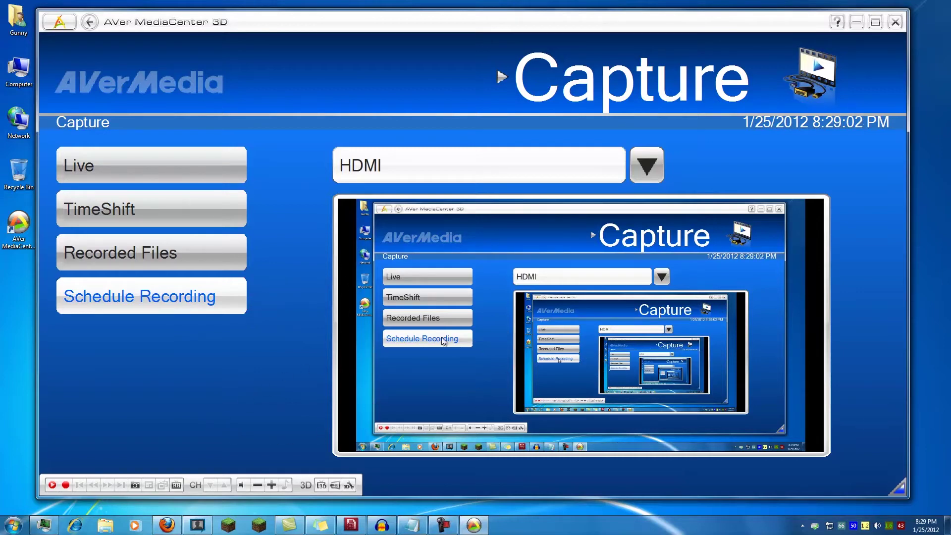
{"action": "left_click", "coordinate": [51, 486]}
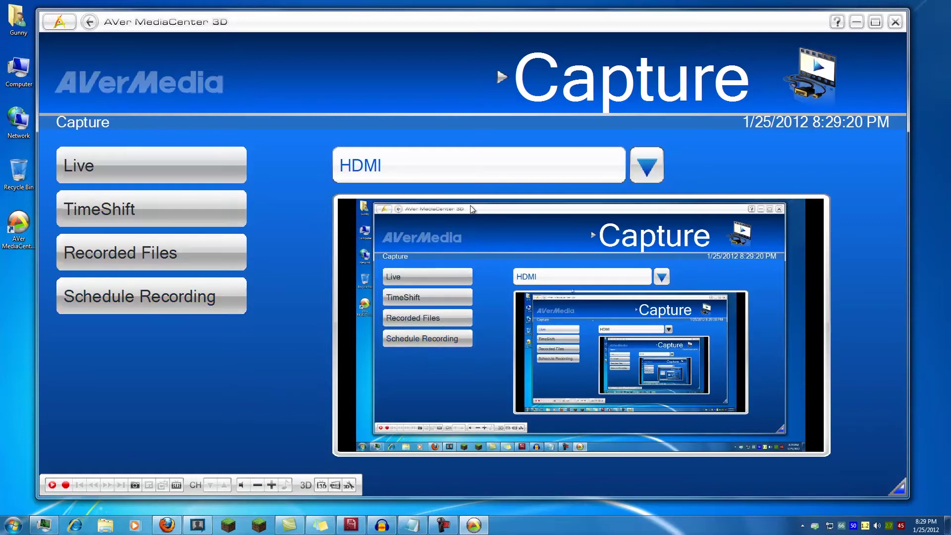
{"action": "left_click", "coordinate": [647, 166]}
Step: Switch the capture input to D-Sub to show the PS3 menu, then close AVer MediaCenter 3D
{"action": "left_click", "coordinate": [437, 236]}
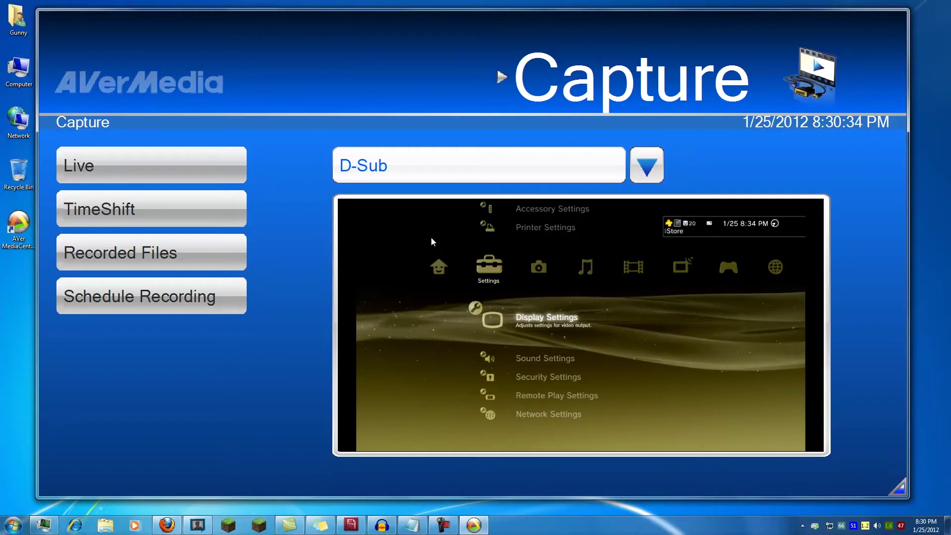
{"action": "mouse_move", "coordinate": [422, 239]}
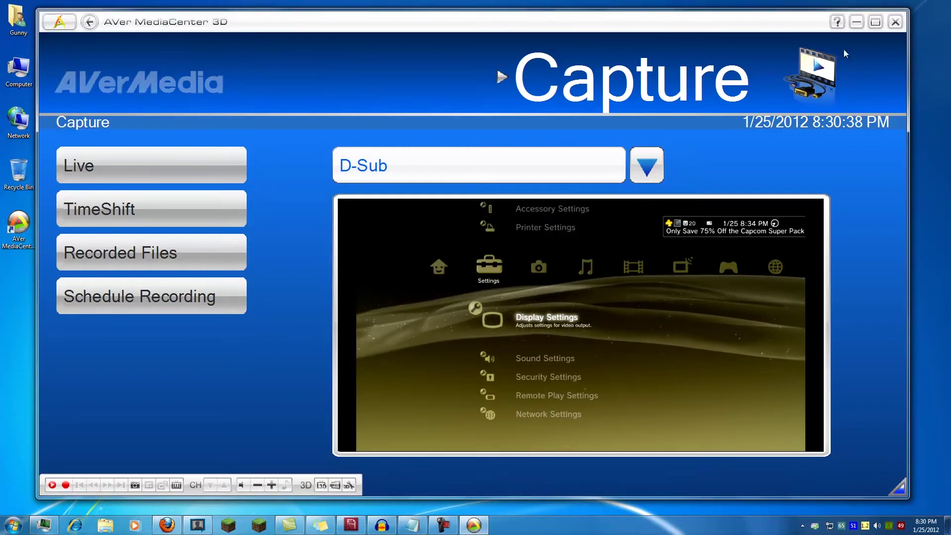
{"action": "left_click", "coordinate": [895, 22]}
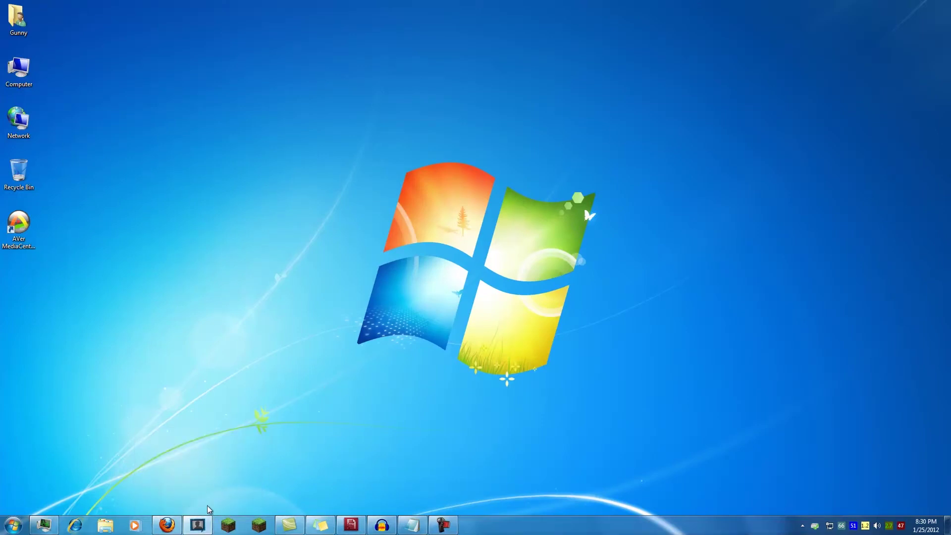
Step: Bring XSplit Broadcaster to the front from the taskbar, showing the empty Scene 1
{"action": "left_click", "coordinate": [198, 525]}
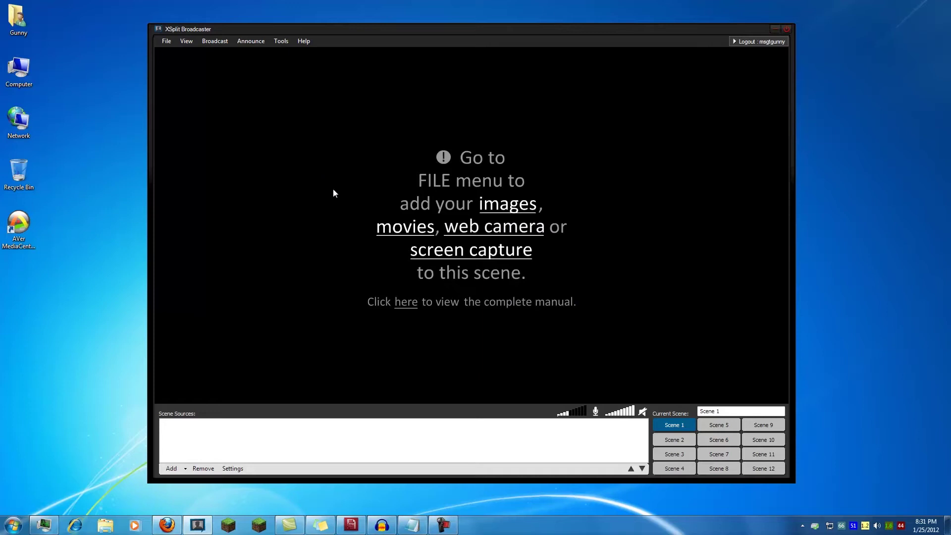
Step: Add AVerMedia HD Capture as a camera source and stretch its PS3 feed to fill the canvas
{"action": "left_click", "coordinate": [184, 469]}
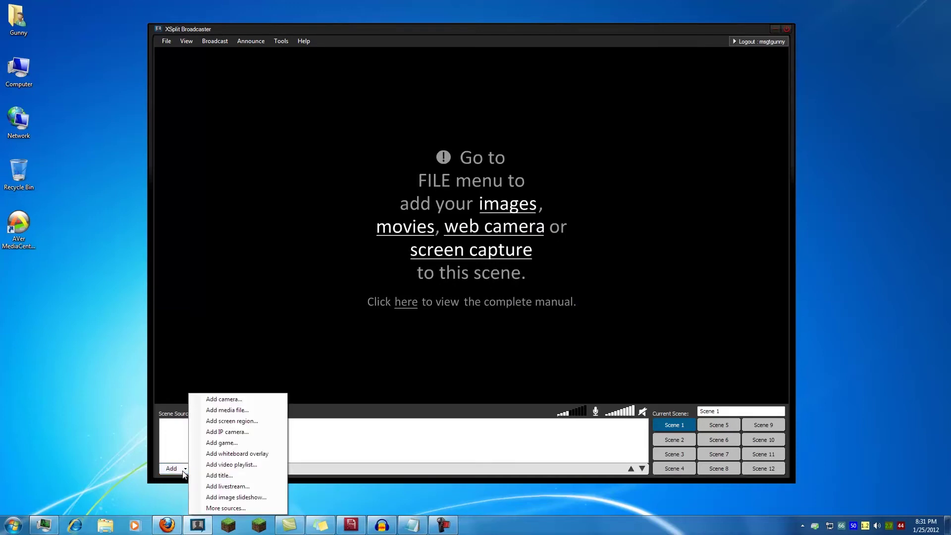
{"action": "left_click", "coordinate": [224, 399]}
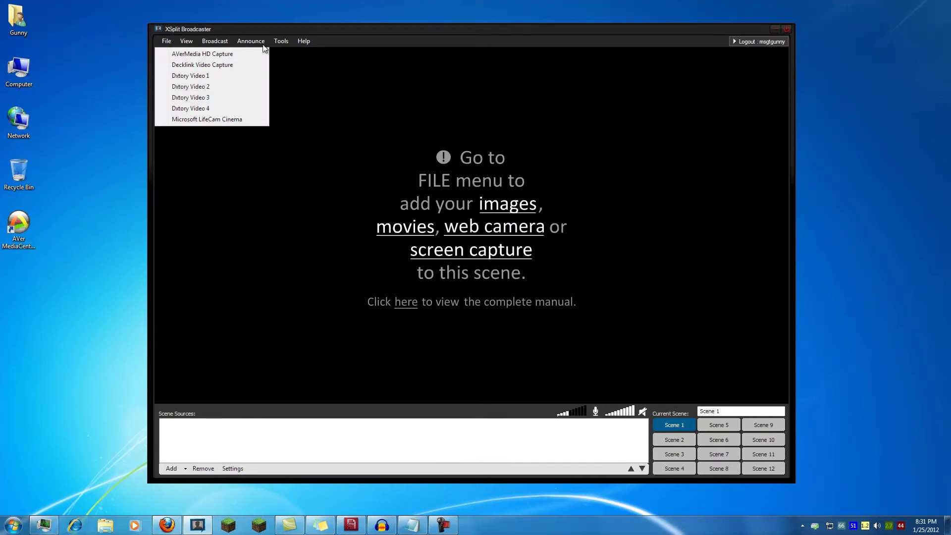
{"action": "left_click", "coordinate": [226, 55]}
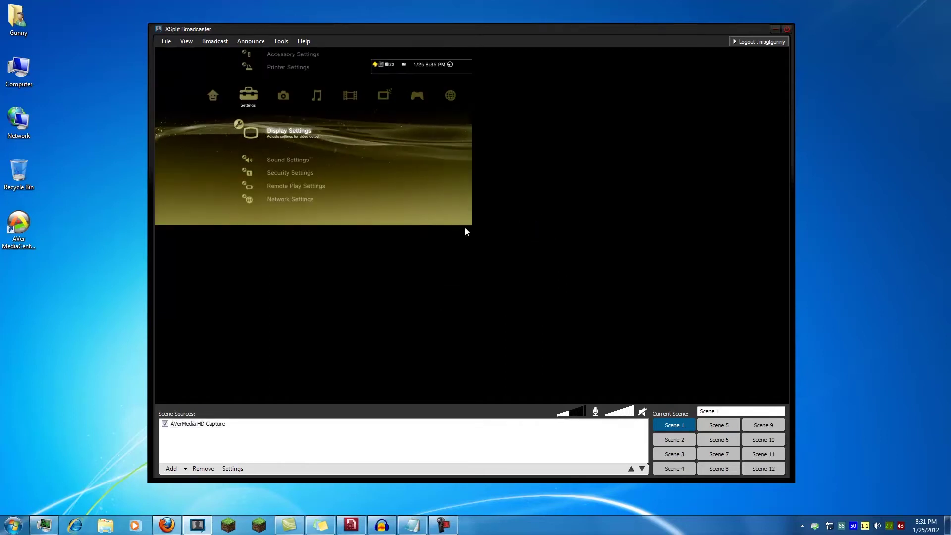
{"action": "left_click_drag", "start_coordinate": [470, 225], "coordinate": [798, 415]}
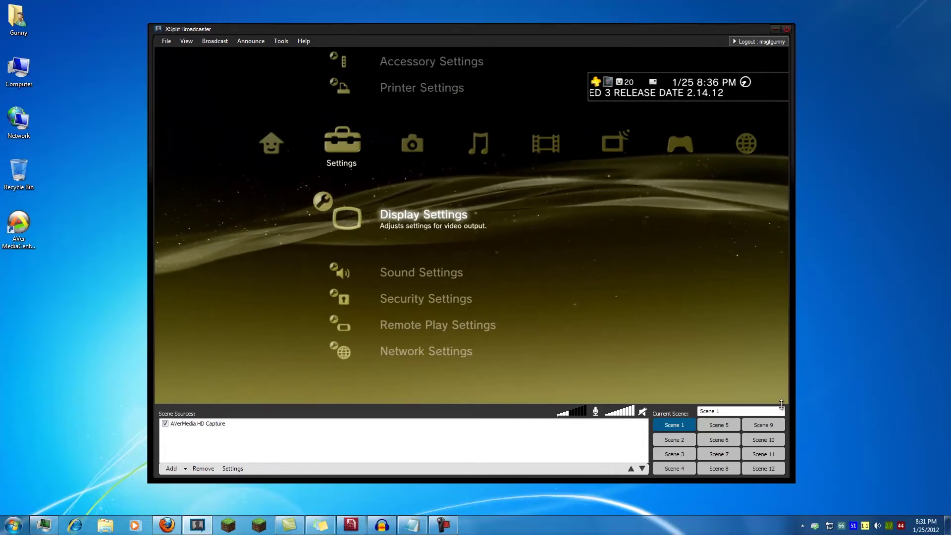
{"action": "left_click", "coordinate": [301, 319]}
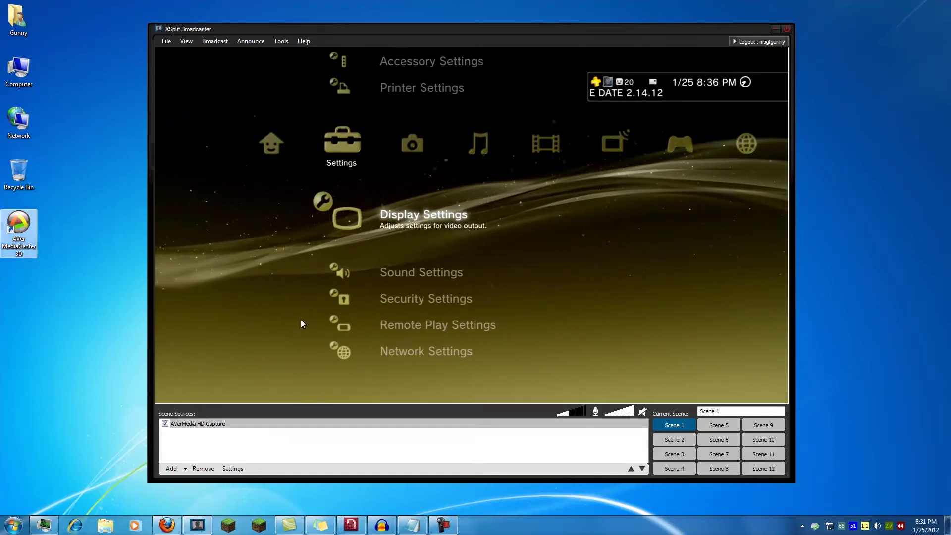
Step: Inspect the AVerMedia source's Video Capture properties and close them
{"action": "double_click", "coordinate": [298, 205]}
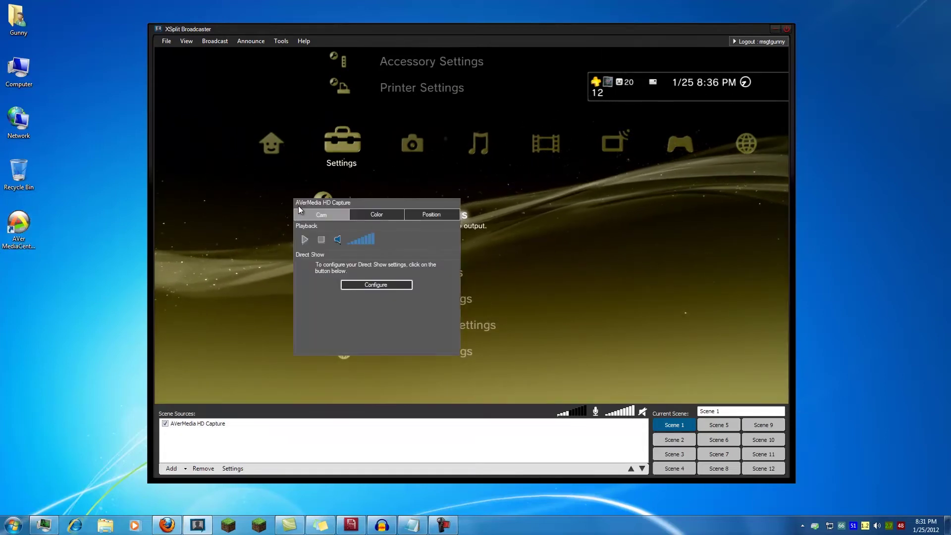
{"action": "left_click", "coordinate": [377, 286]}
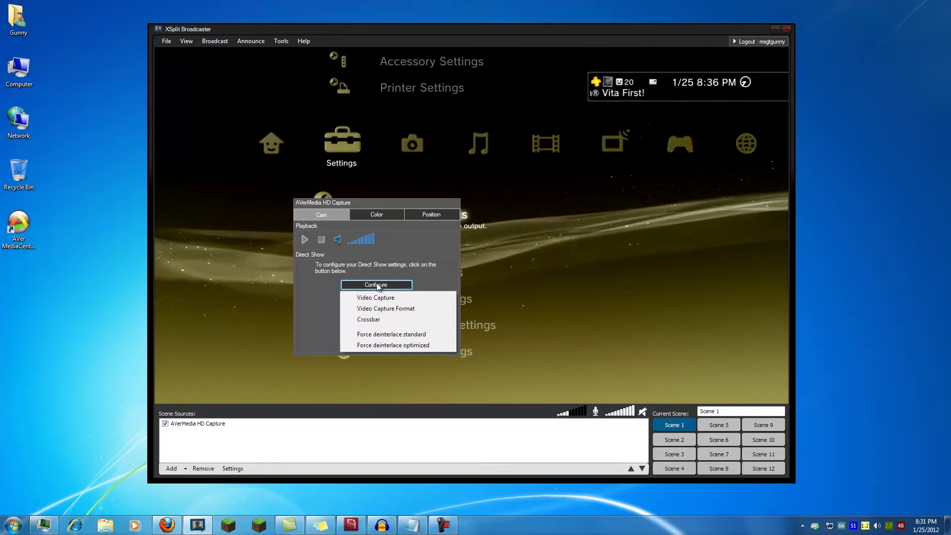
{"action": "left_click", "coordinate": [378, 297]}
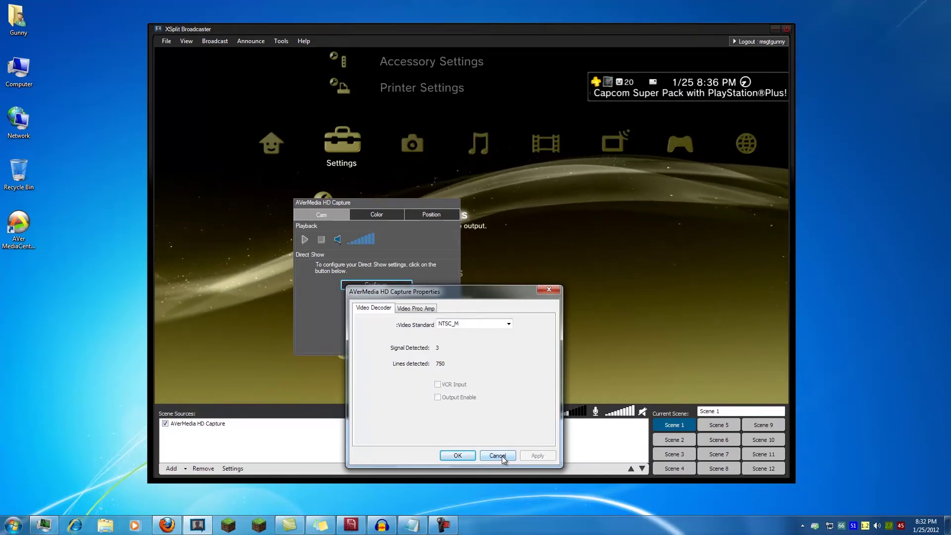
{"action": "left_click", "coordinate": [498, 455]}
Step: Confirm the stream format at 1280 x 720, YUY2, 59.940 fps, and reopen the DirectShow configuration list
{"action": "right_click", "coordinate": [379, 272]}
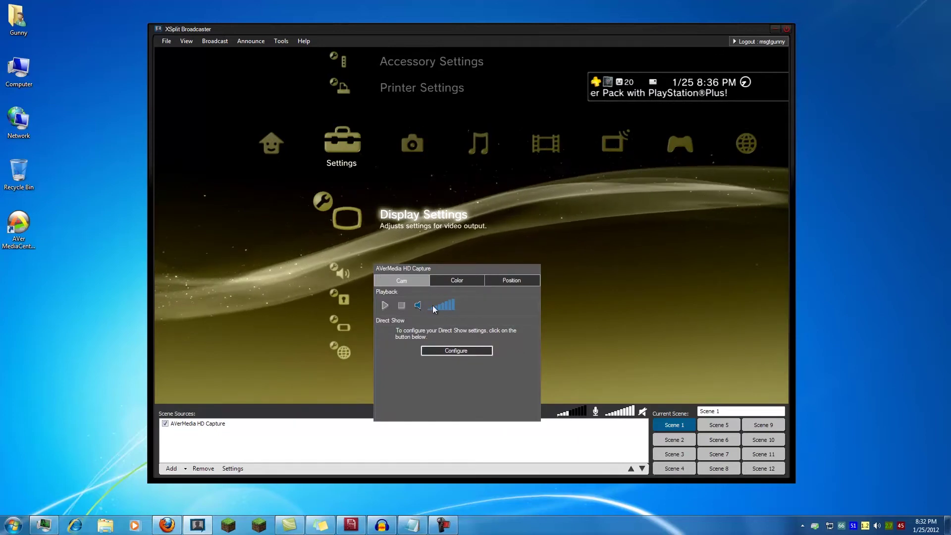
{"action": "left_click", "coordinate": [458, 350]}
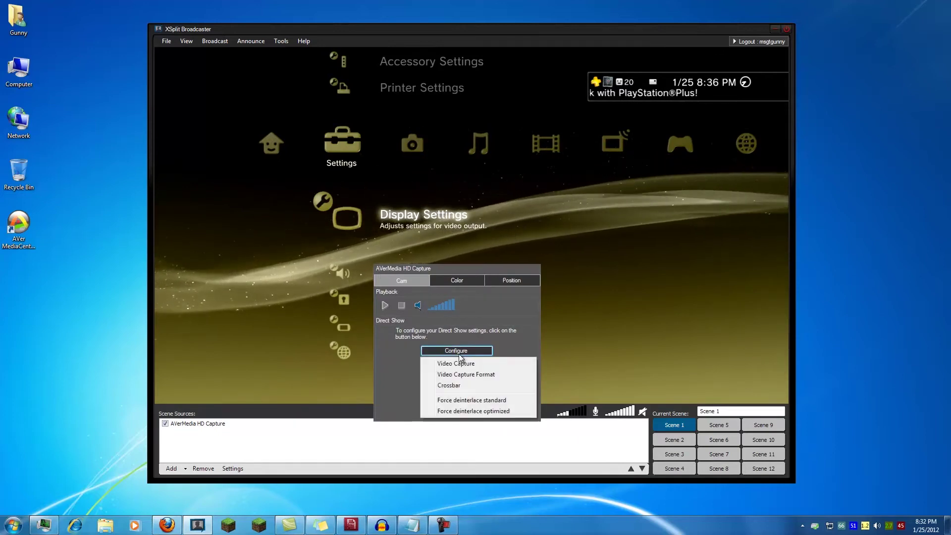
{"action": "left_click", "coordinate": [489, 374]}
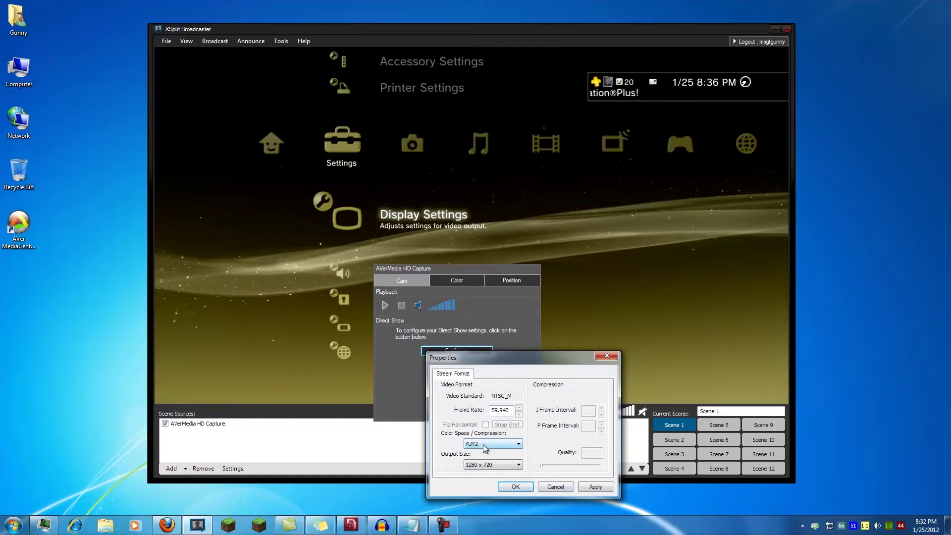
{"action": "left_click", "coordinate": [515, 487]}
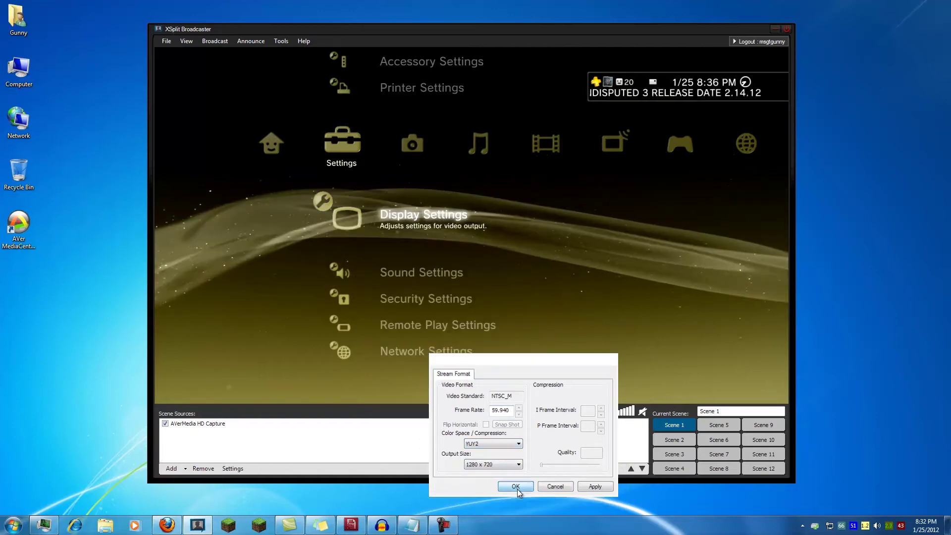
{"action": "right_click", "coordinate": [422, 265]}
{"action": "left_click", "coordinate": [495, 347]}
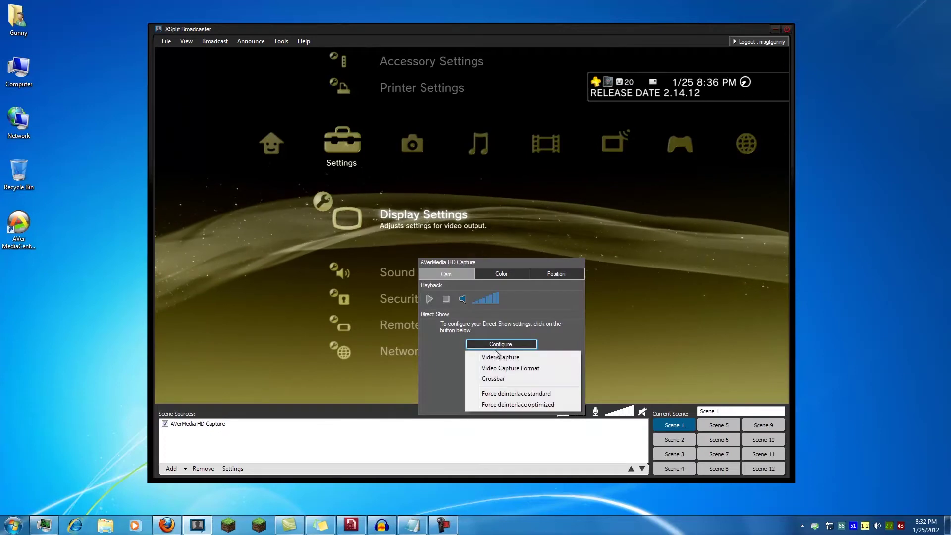
Step: Set the AVerMedia crossbar input to 1: Video SerialDigital In and accept it
{"action": "left_click", "coordinate": [505, 382]}
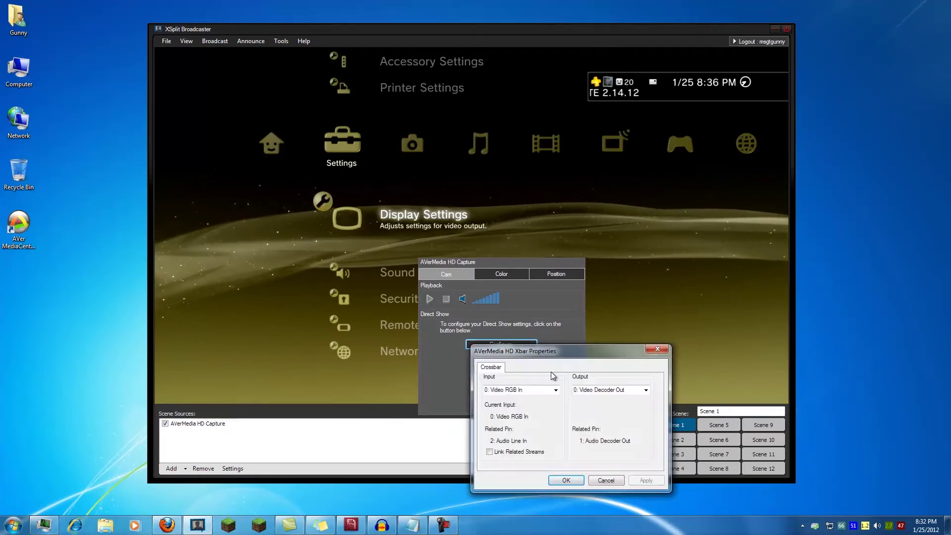
{"action": "left_click", "coordinate": [556, 390]}
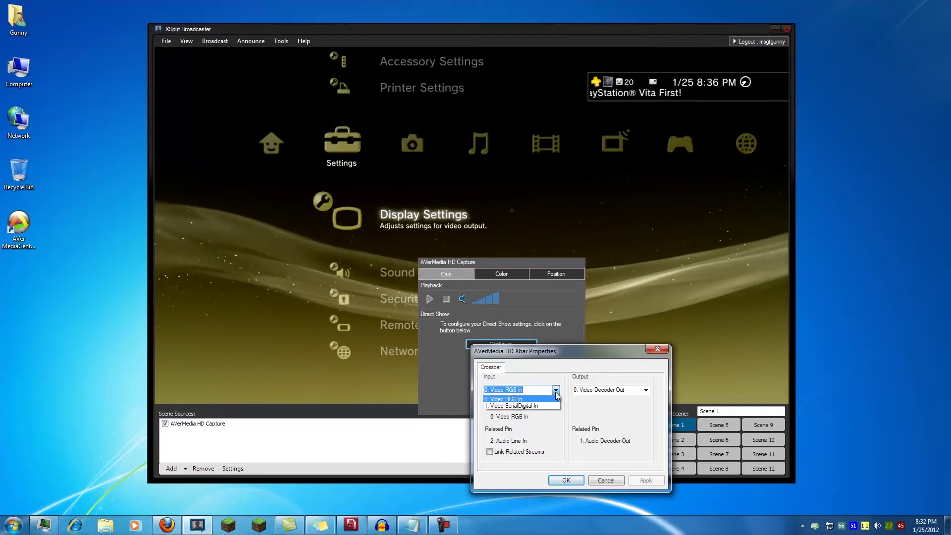
{"action": "left_click", "coordinate": [543, 406]}
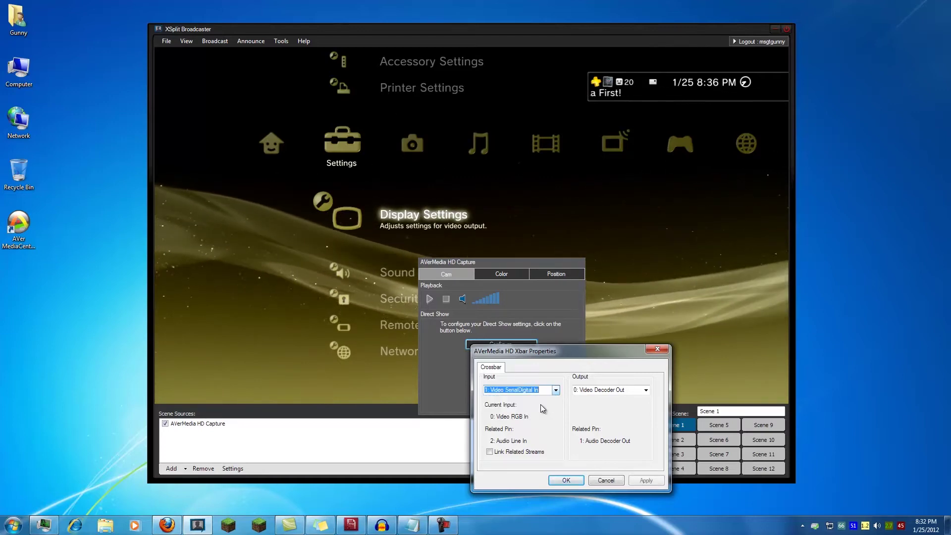
{"action": "left_click", "coordinate": [566, 480]}
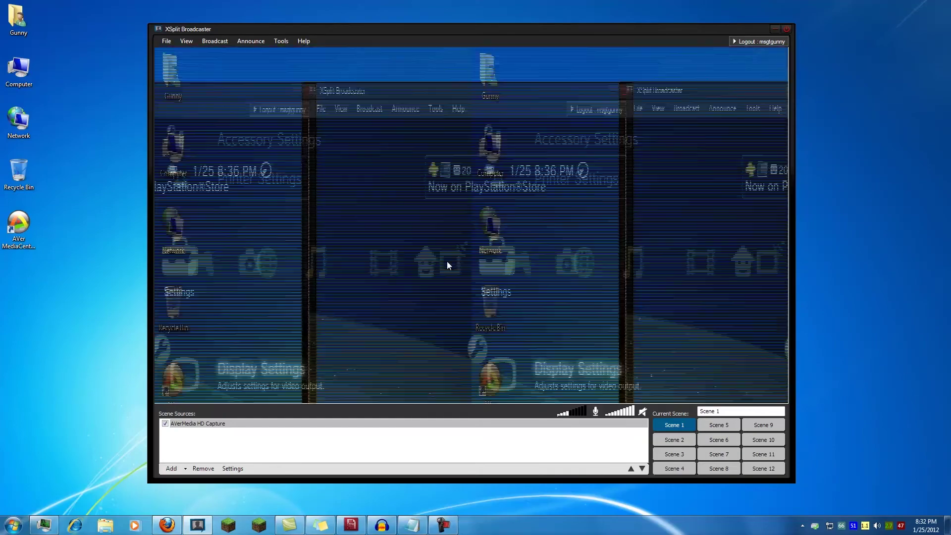
Step: Set the AVerMedia Video Capture Format output size to 1920 x 1080
{"action": "right_click", "coordinate": [447, 261]}
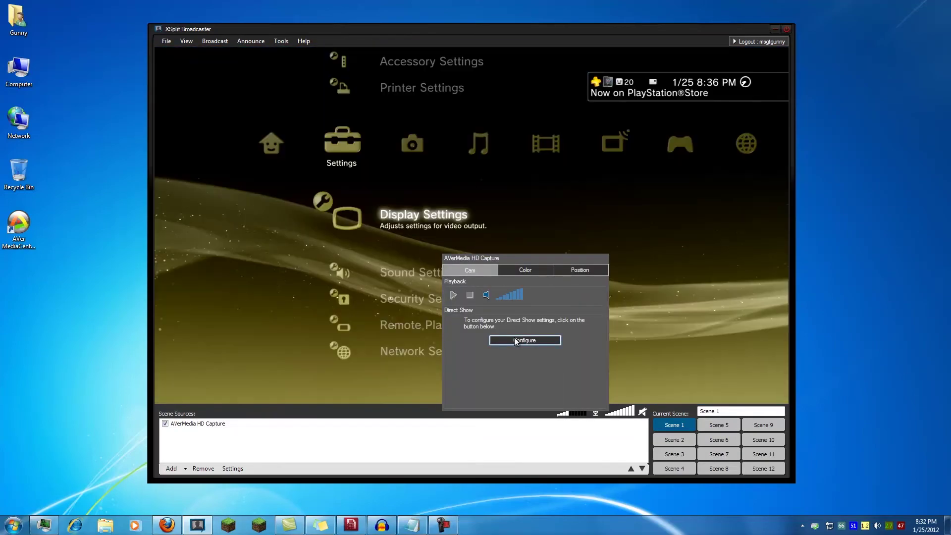
{"action": "left_click", "coordinate": [516, 341]}
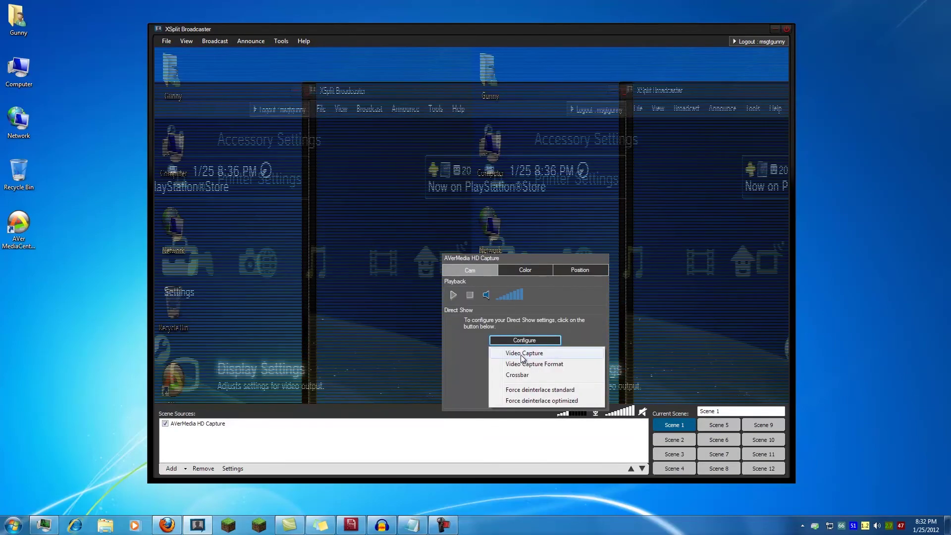
{"action": "left_click", "coordinate": [521, 362]}
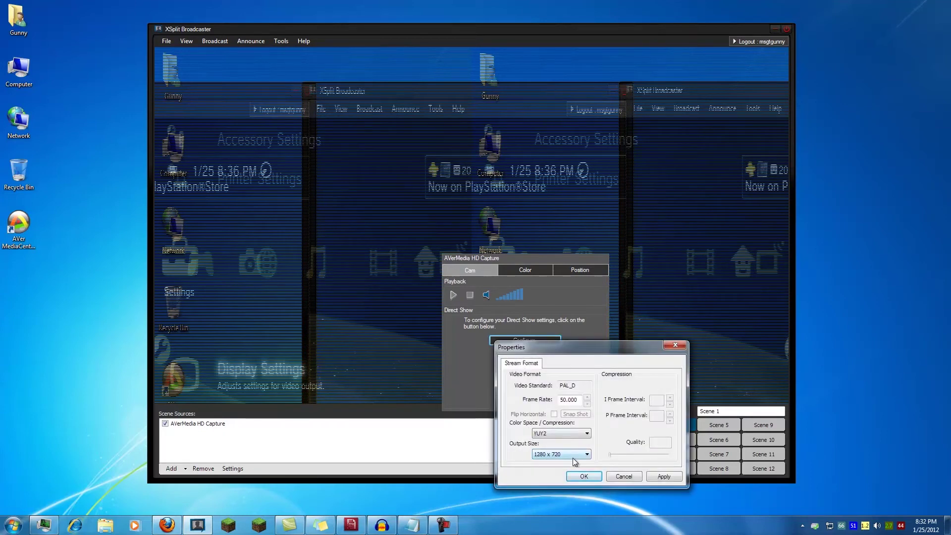
{"action": "left_click", "coordinate": [573, 456]}
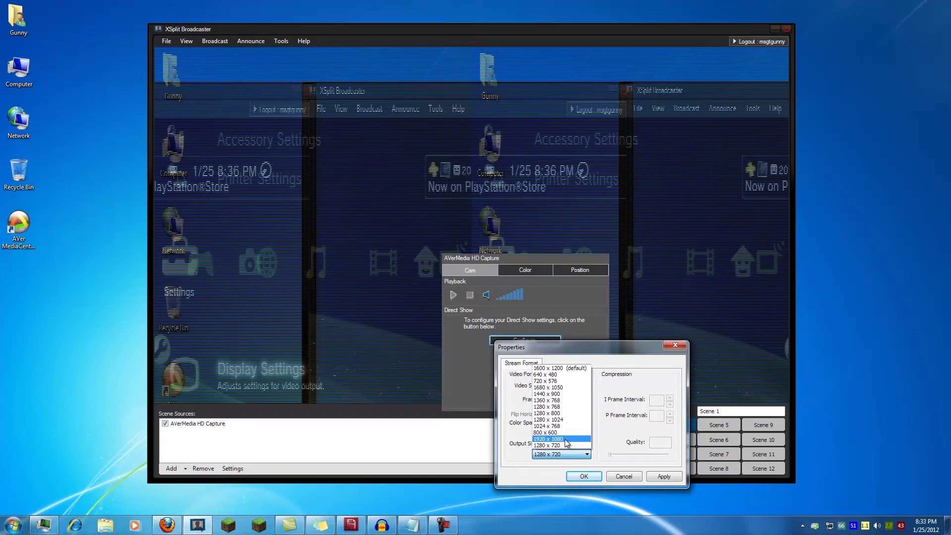
{"action": "left_click", "coordinate": [567, 439]}
{"action": "left_click", "coordinate": [585, 477]}
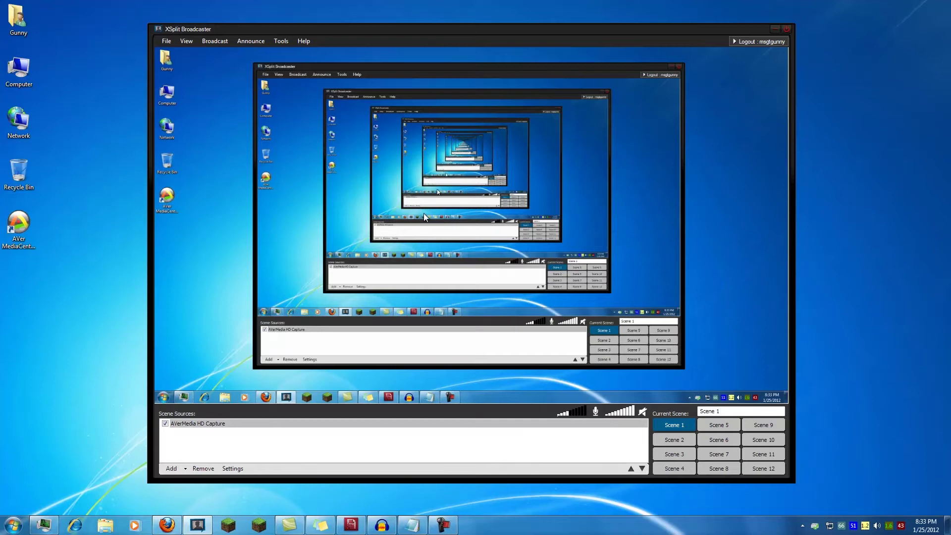
Step: Set the crossbar input to 0: Video RGB In so the PS3 Display Settings menu returns
{"action": "right_click", "coordinate": [426, 215]}
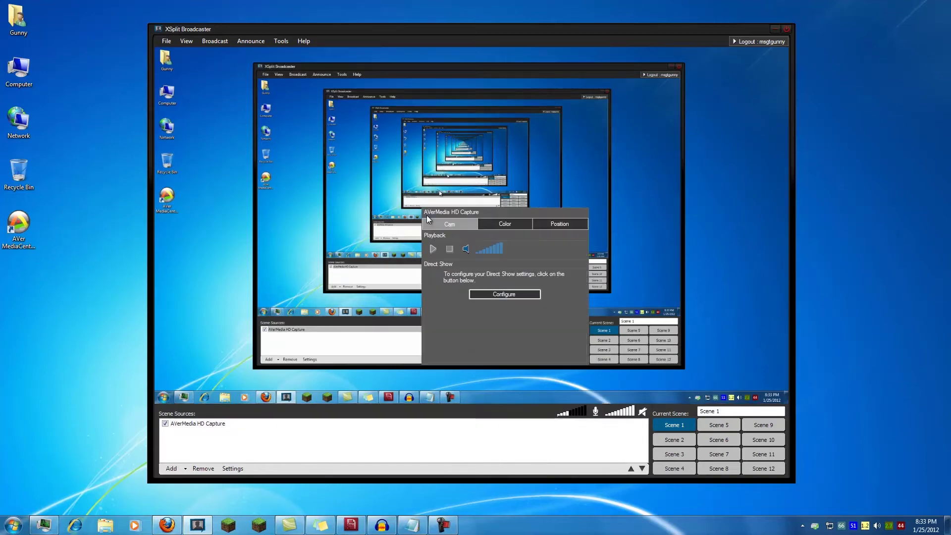
{"action": "left_click", "coordinate": [508, 294]}
{"action": "left_click", "coordinate": [526, 325]}
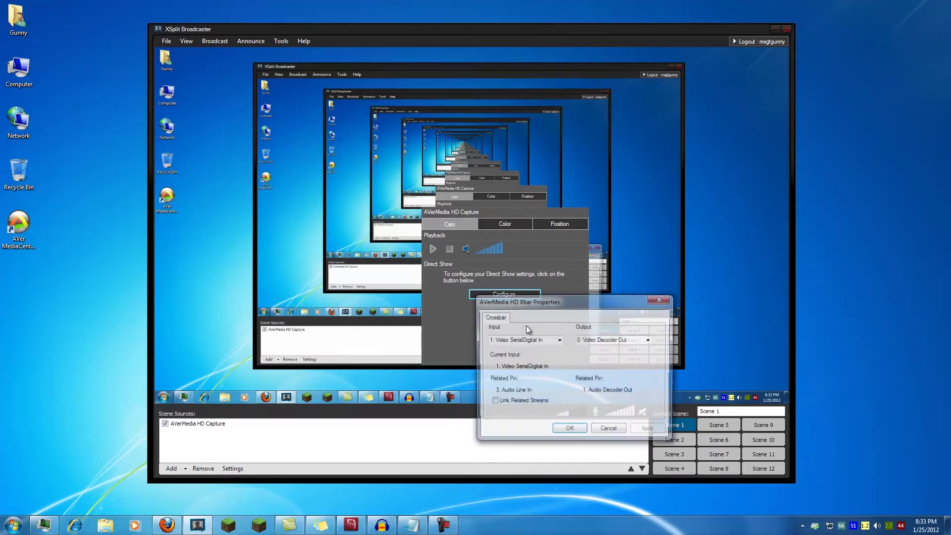
{"action": "left_click", "coordinate": [558, 340]}
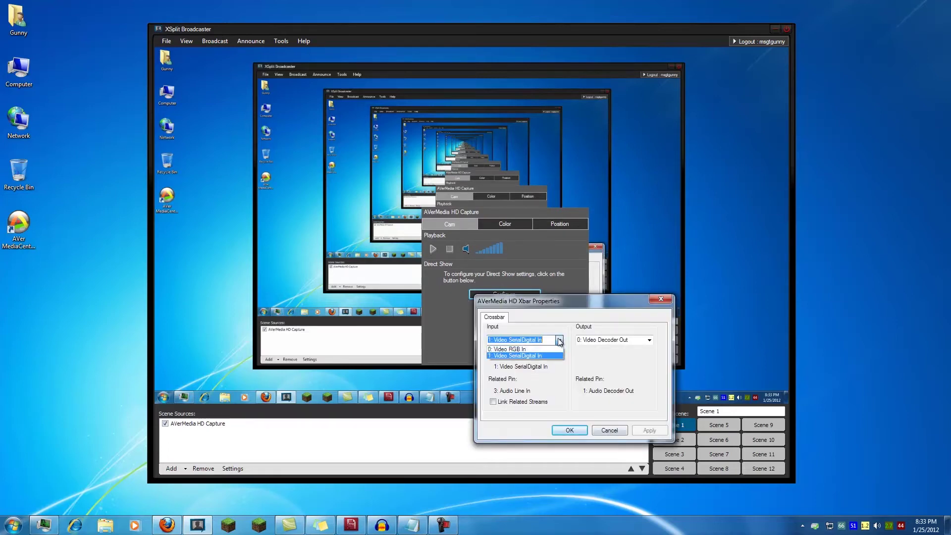
{"action": "left_click", "coordinate": [520, 348]}
{"action": "left_click", "coordinate": [576, 433]}
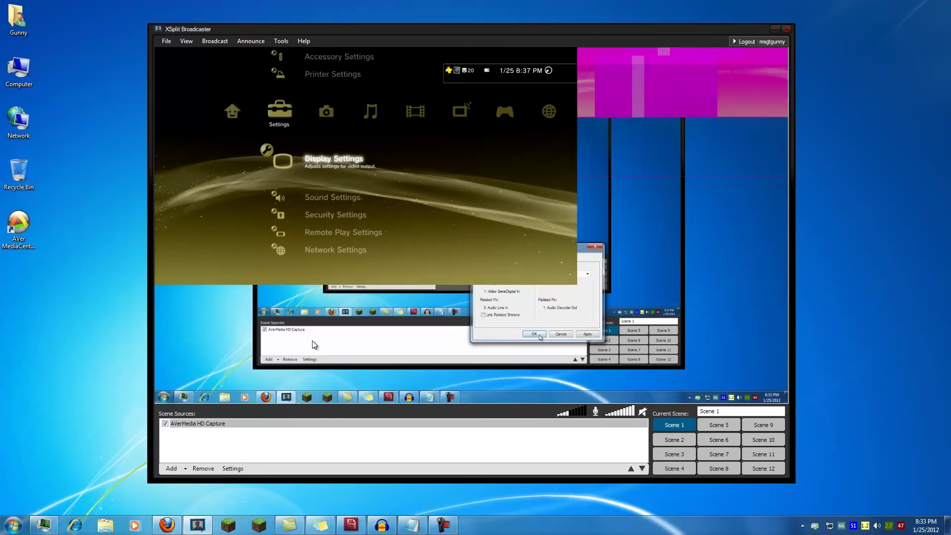
{"action": "right_click", "coordinate": [481, 207]}
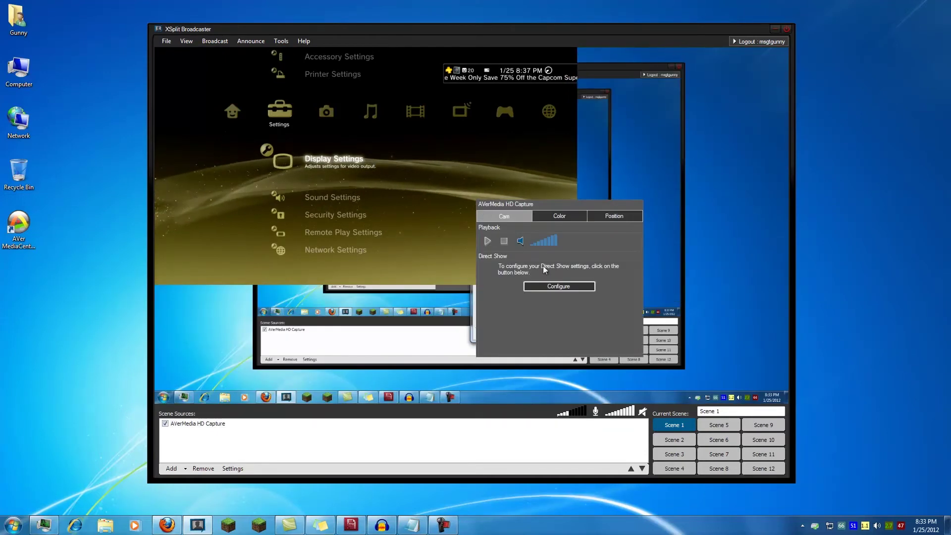
Step: Set the Video Capture Format output size back to 1280 x 720
{"action": "left_click", "coordinate": [557, 286]}
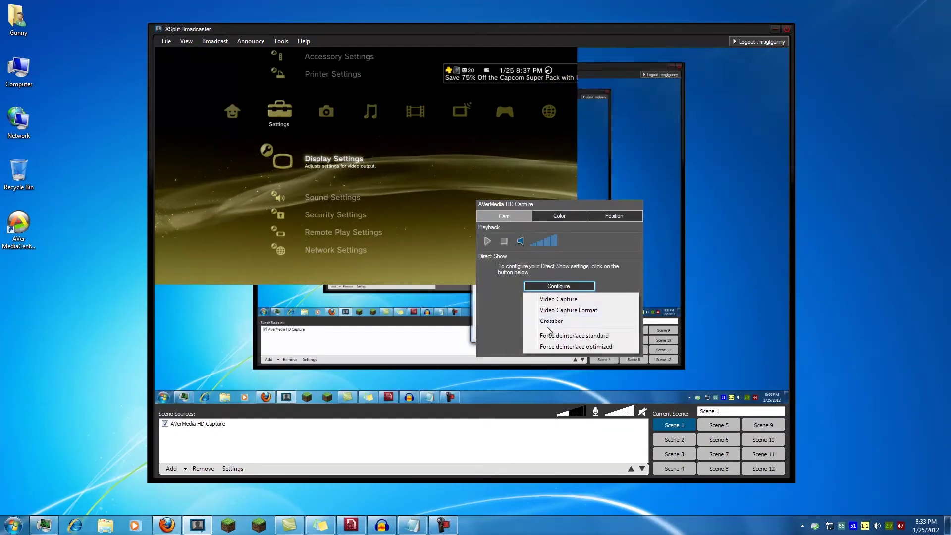
{"action": "left_click", "coordinate": [553, 311]}
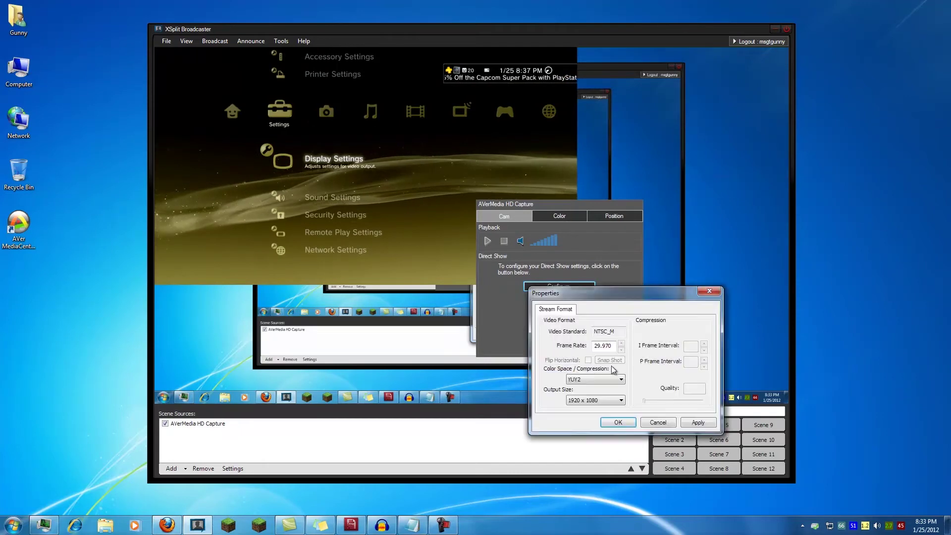
{"action": "left_click", "coordinate": [603, 403]}
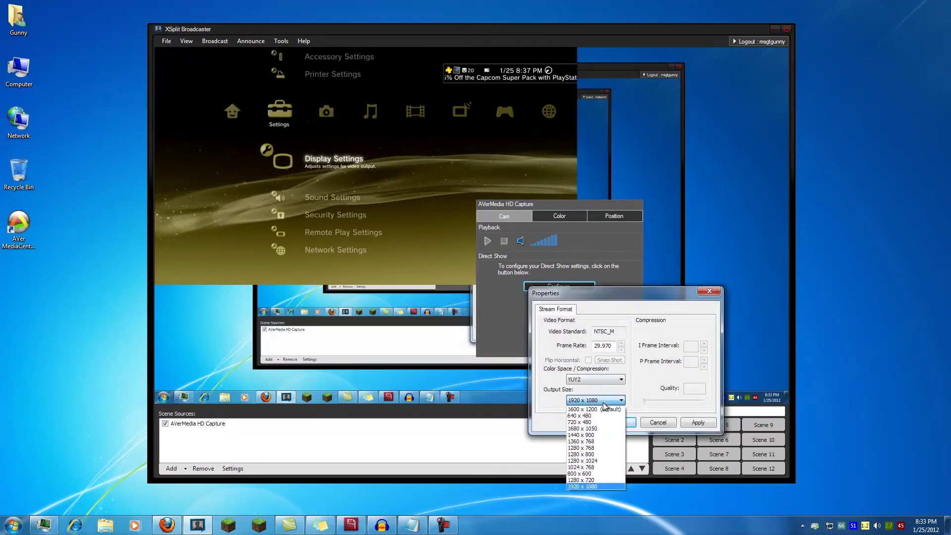
{"action": "left_click", "coordinate": [587, 480]}
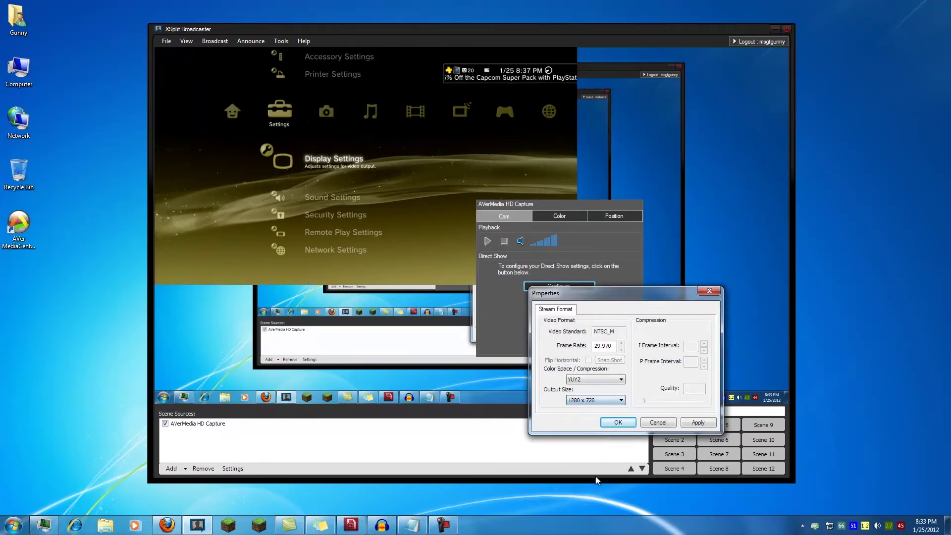
{"action": "left_click", "coordinate": [617, 422]}
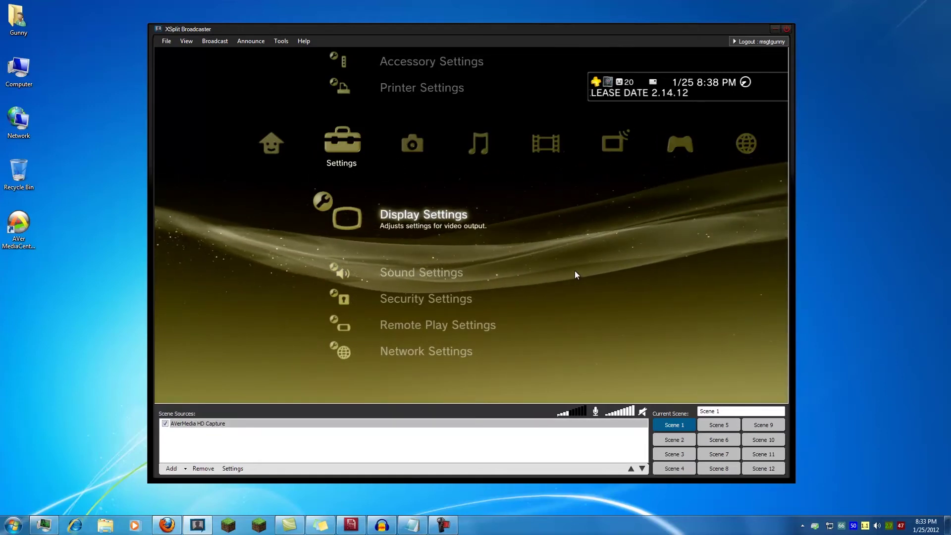
Step: Delete the AVerMedia source, quit XSplit, and bring Flash Media Live Encoder forward
{"action": "key", "text": "Delete"}
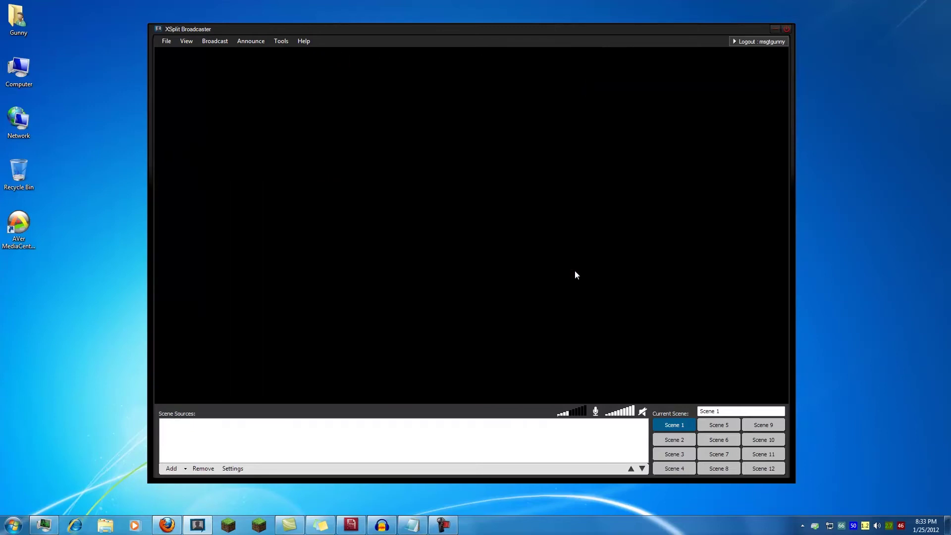
{"action": "left_click", "coordinate": [784, 31]}
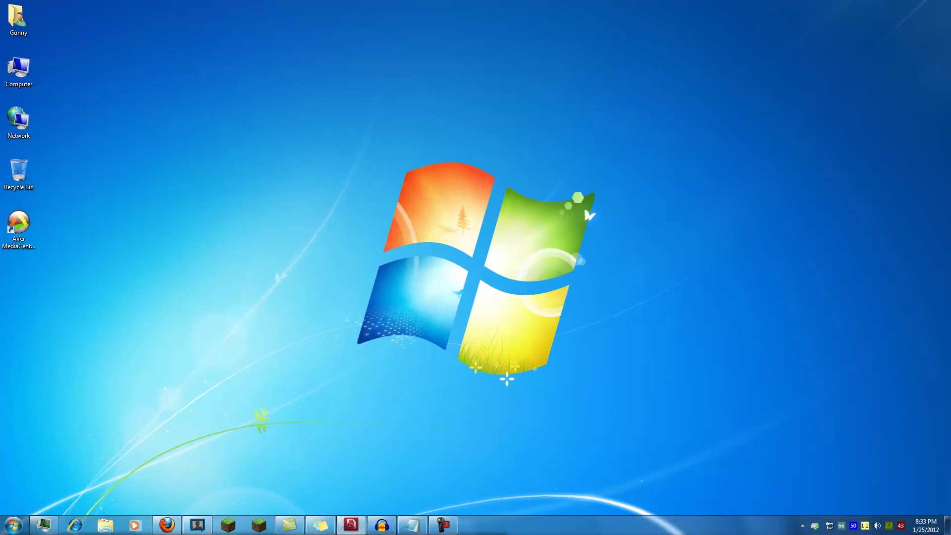
{"action": "left_click", "coordinate": [351, 524]}
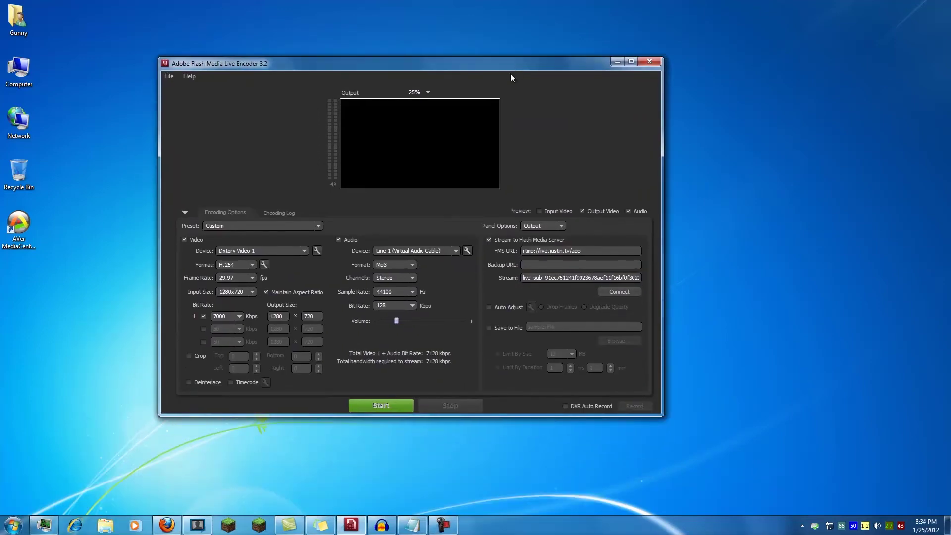
Step: Clear the existing stream key from the Stream field
{"action": "left_click", "coordinate": [555, 281]}
{"action": "key", "text": "ctrl+a"}
{"action": "key", "text": "BackSpace"}
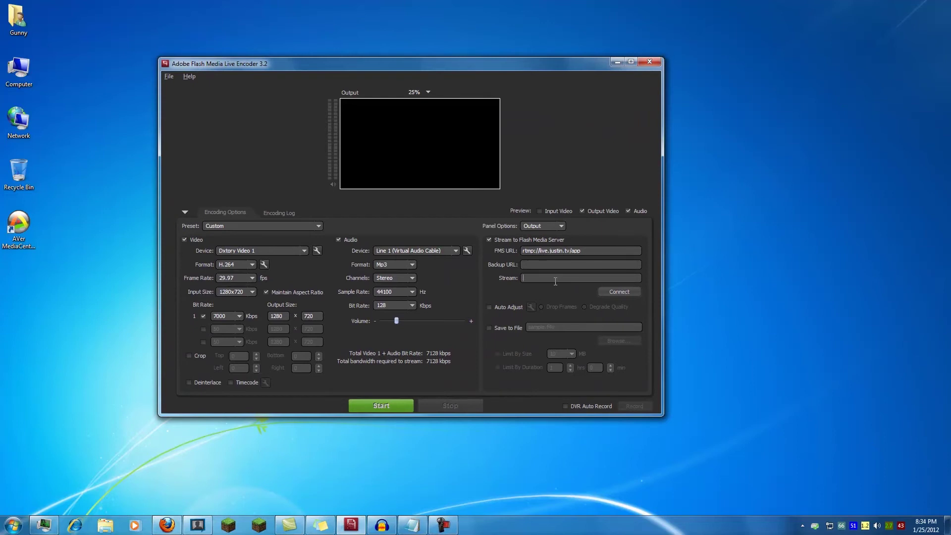
Step: Make AVerMedia HD Capture the video device
{"action": "left_click", "coordinate": [267, 252]}
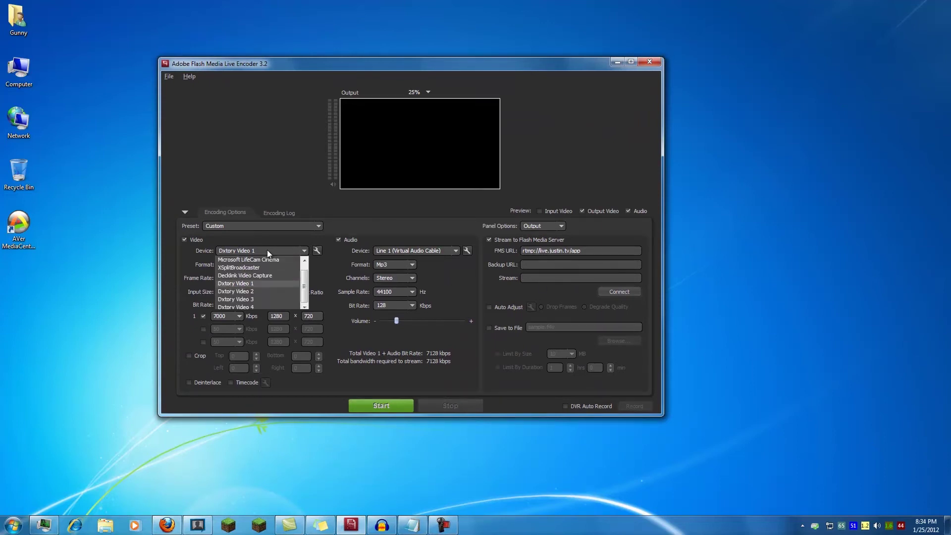
{"action": "left_click", "coordinate": [305, 260]}
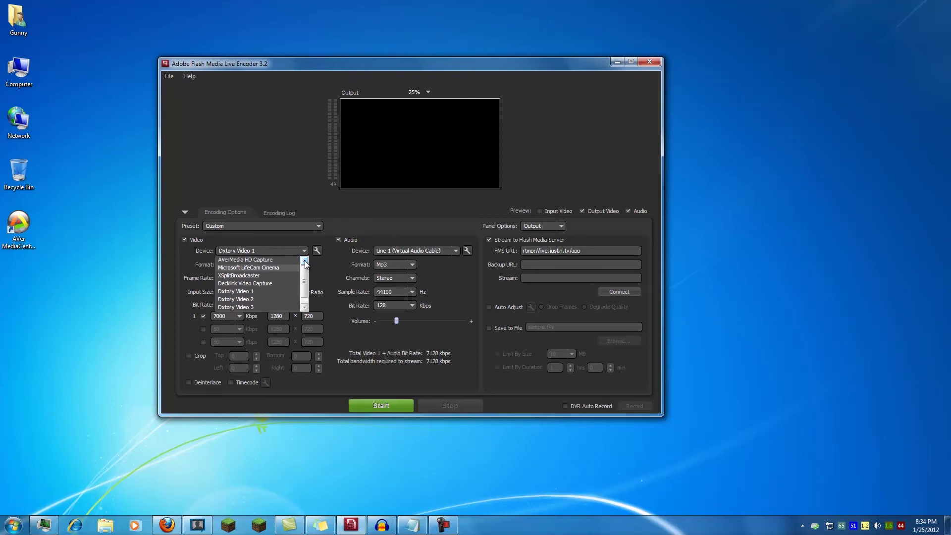
{"action": "left_click", "coordinate": [269, 259]}
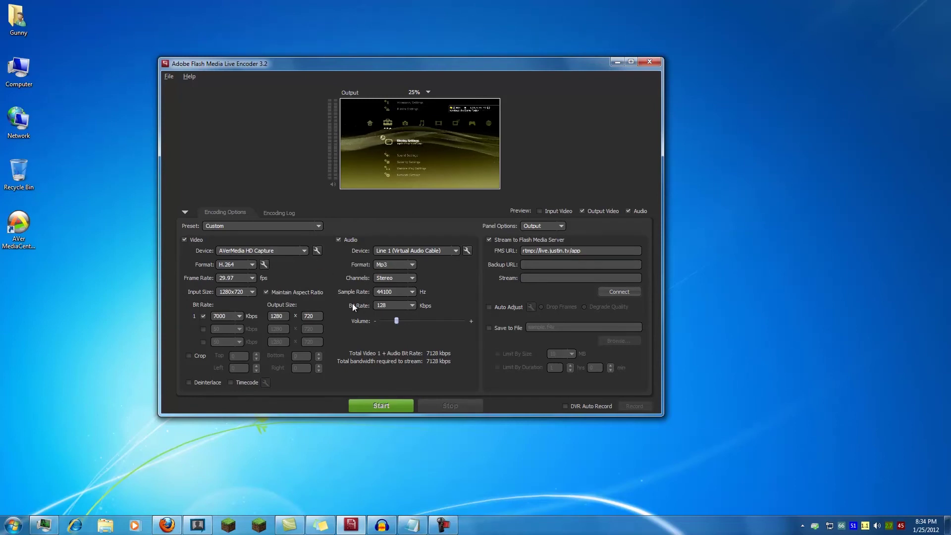
Step: In the capture card's Crossbar settings, keep Input on 0: Video RGB In and confirm with OK
{"action": "left_click", "coordinate": [316, 250]}
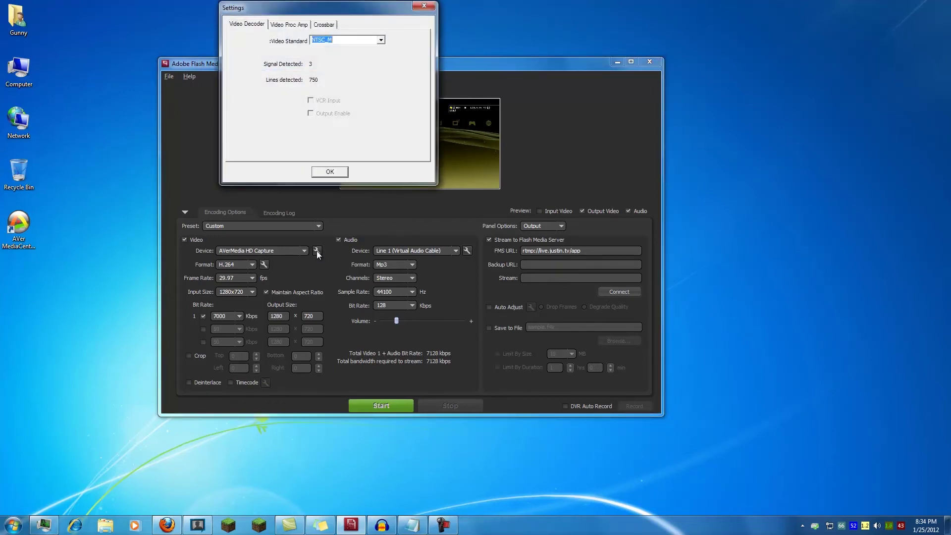
{"action": "left_click_drag", "start_coordinate": [319, 10], "coordinate": [171, 155]}
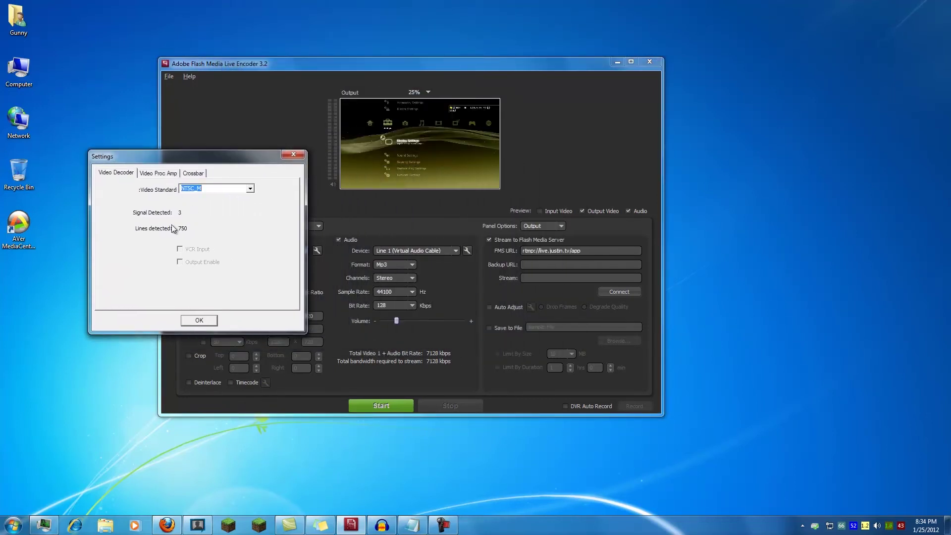
{"action": "left_click", "coordinate": [190, 175]}
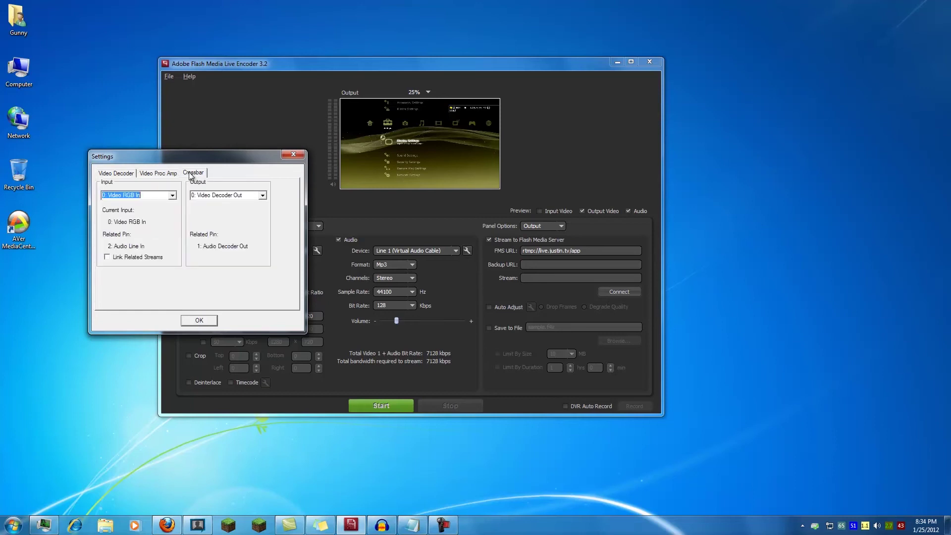
{"action": "left_click", "coordinate": [173, 195]}
{"action": "left_click", "coordinate": [168, 203]}
{"action": "left_click", "coordinate": [208, 320]}
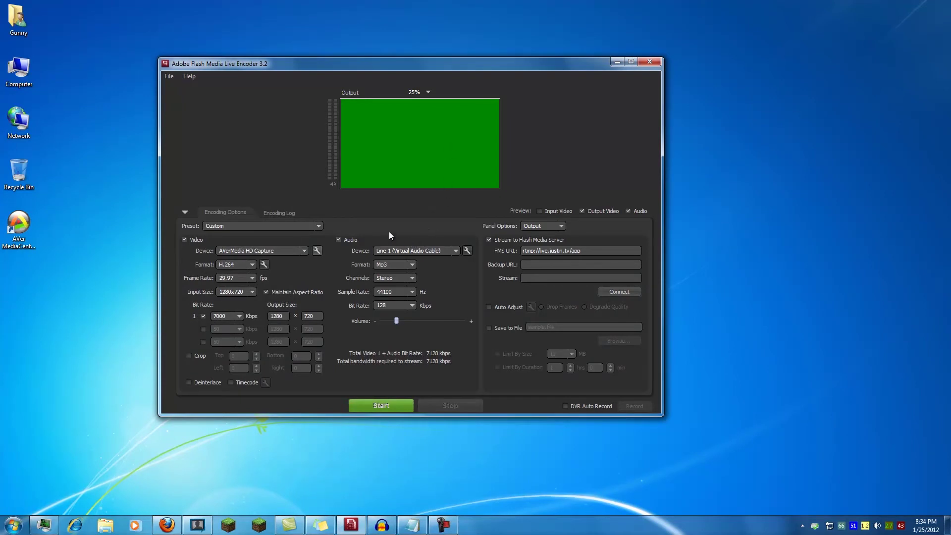
Step: Change the video Input Size from 1280x720 to 1920x1080
{"action": "left_click", "coordinate": [252, 291]}
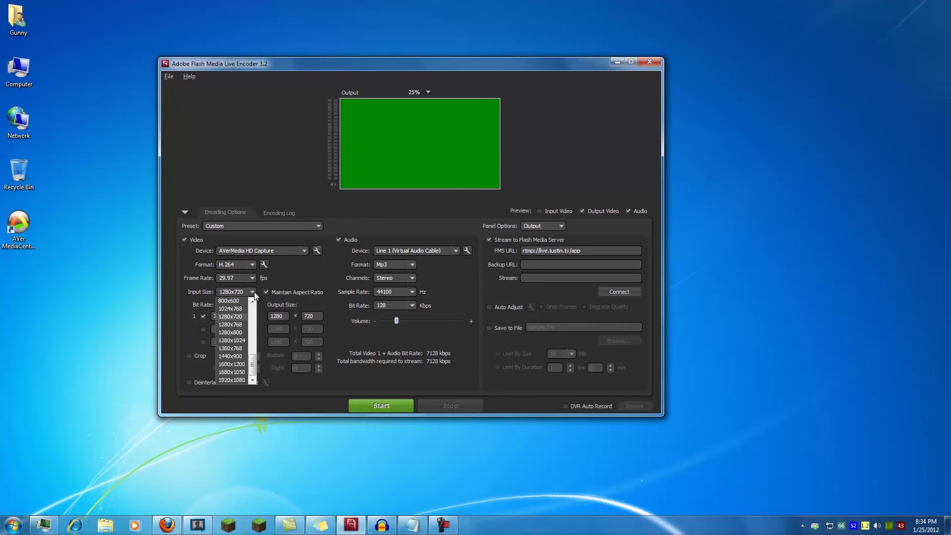
{"action": "left_click", "coordinate": [232, 380]}
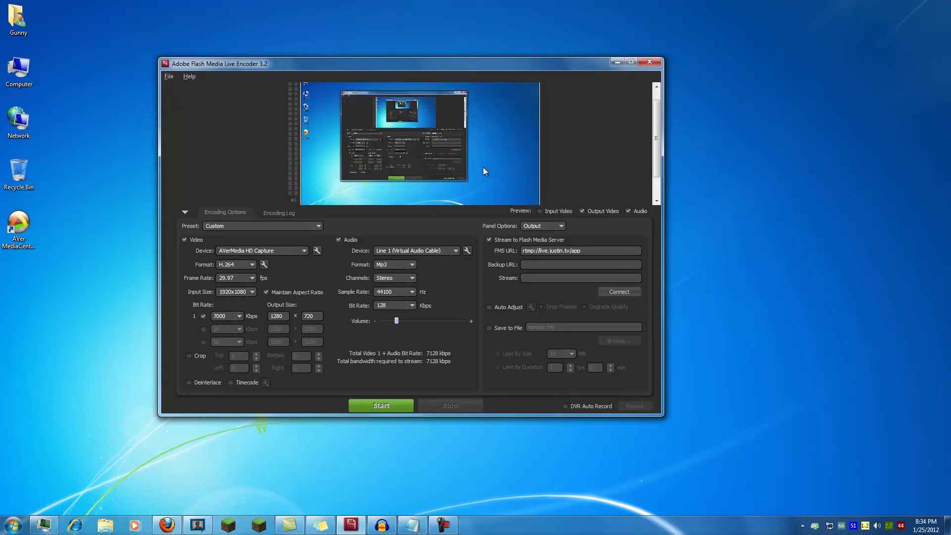
{"action": "left_click_drag", "start_coordinate": [659, 123], "coordinate": [653, 145]}
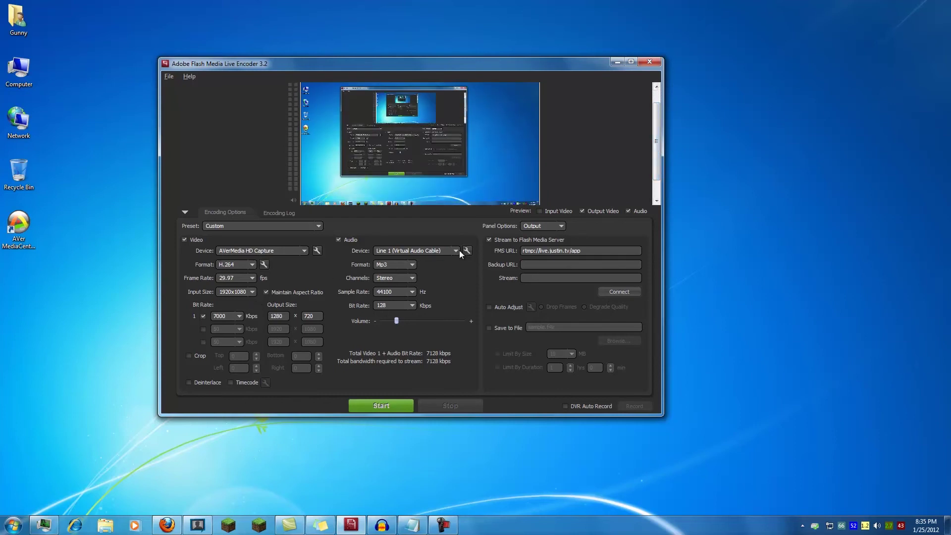
{"action": "left_click", "coordinate": [318, 252]}
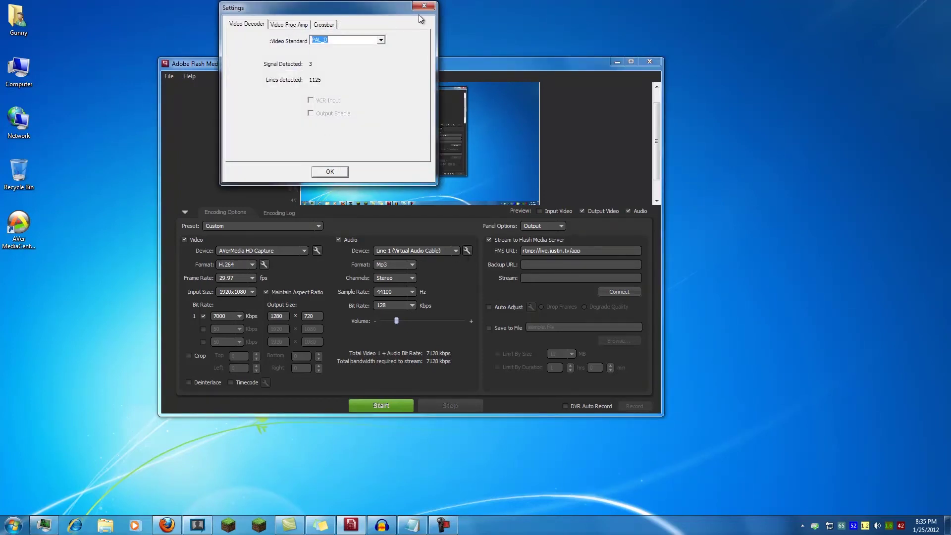
Step: Route the capture card's crossbar Input to 0: Video RGB In and confirm with OK
{"action": "left_click", "coordinate": [324, 24]}
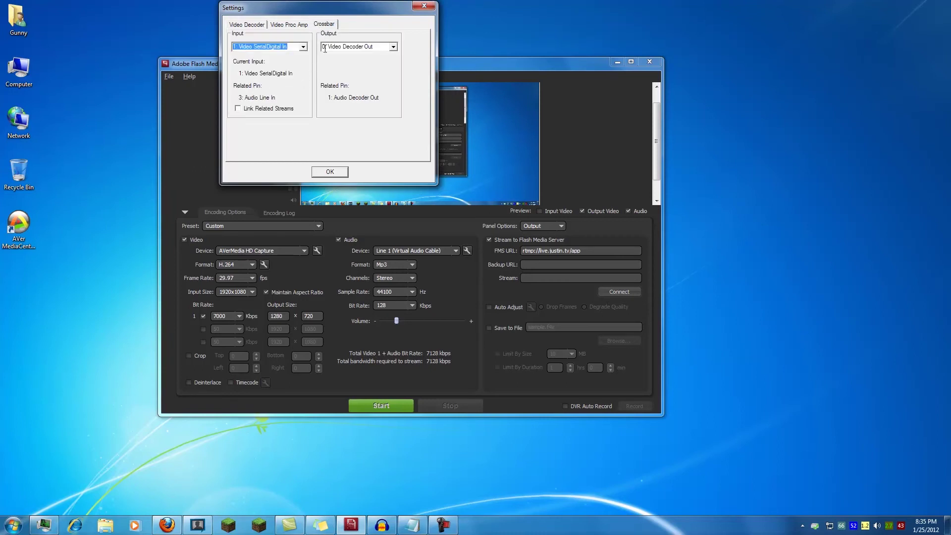
{"action": "left_click", "coordinate": [303, 47]}
{"action": "left_click", "coordinate": [296, 54]}
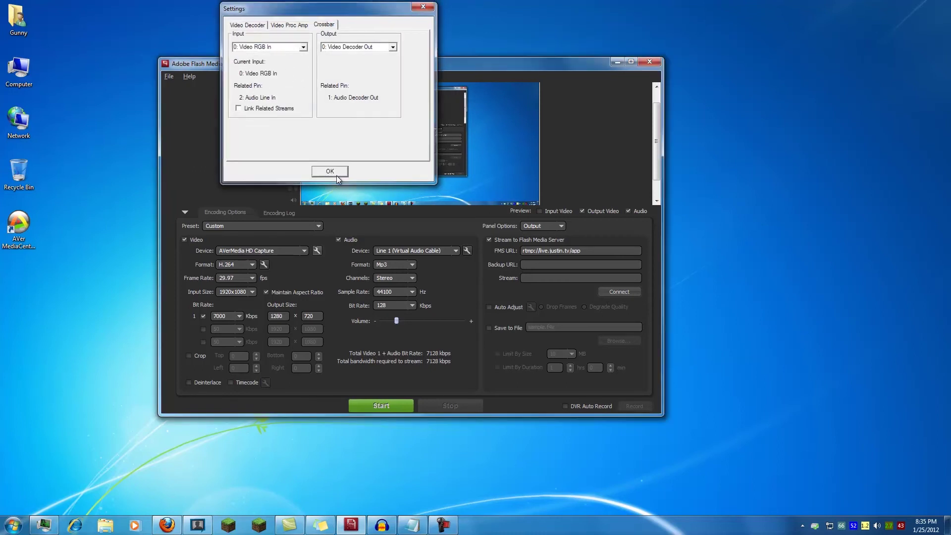
{"action": "left_click", "coordinate": [337, 173]}
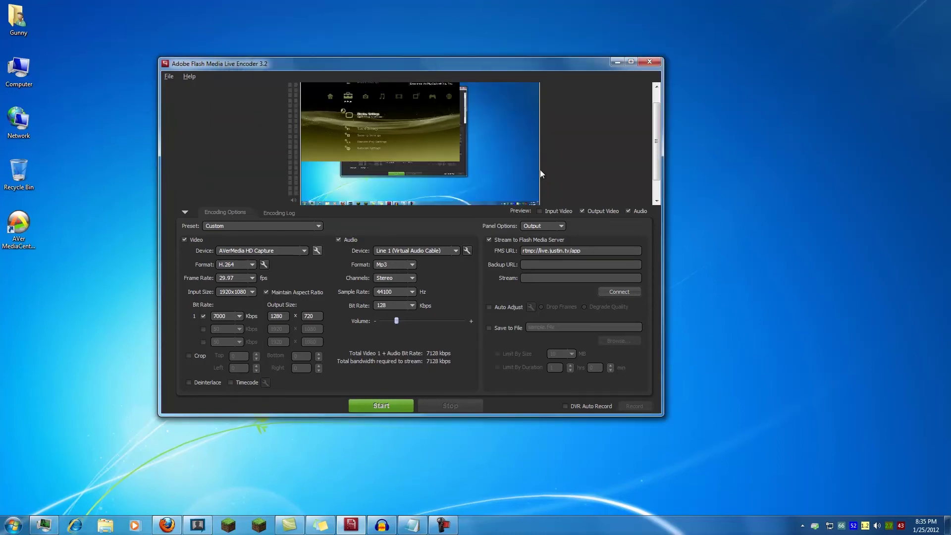
Step: Set the video Input Size back to 1280x720
{"action": "left_click_drag", "start_coordinate": [656, 144], "coordinate": [656, 154]}
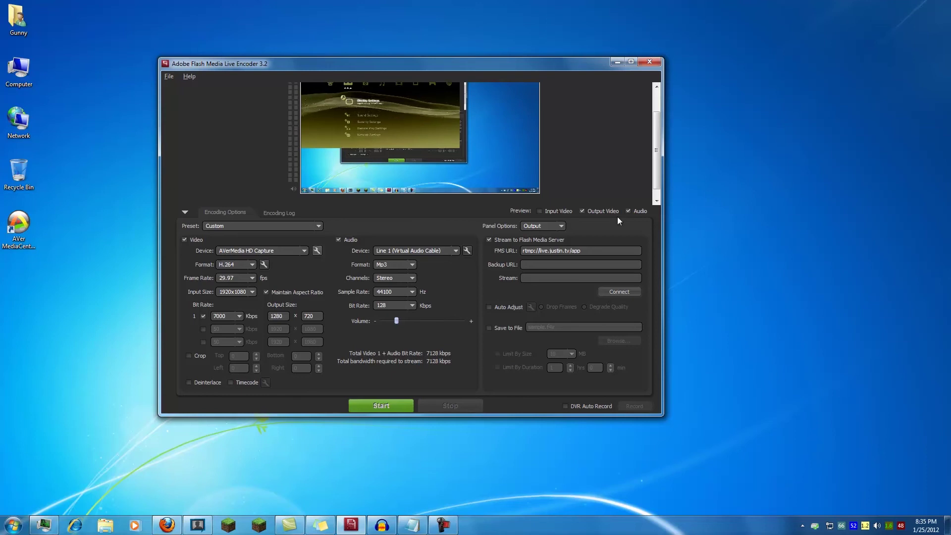
{"action": "left_click", "coordinate": [247, 291]}
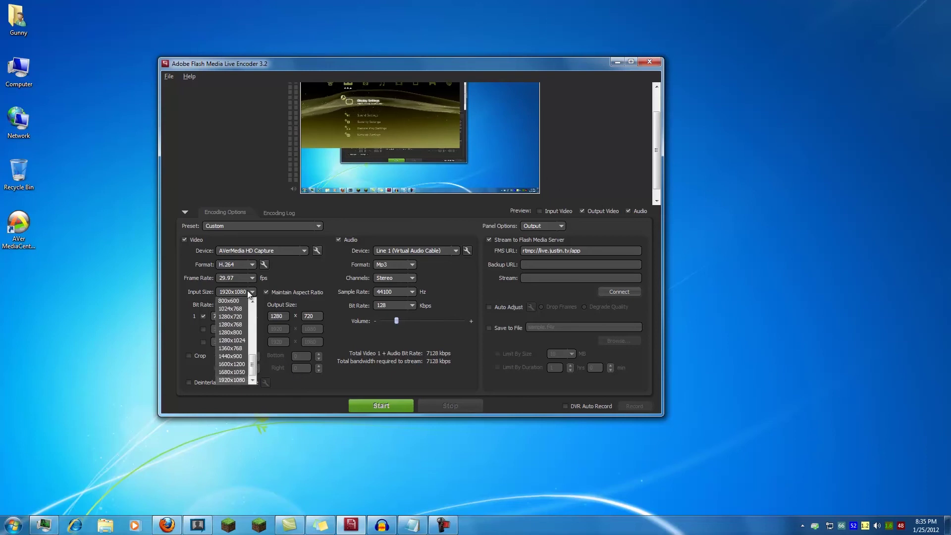
{"action": "scroll", "coordinate": [244, 350], "scroll_direction": "up", "scroll_amount": 2}
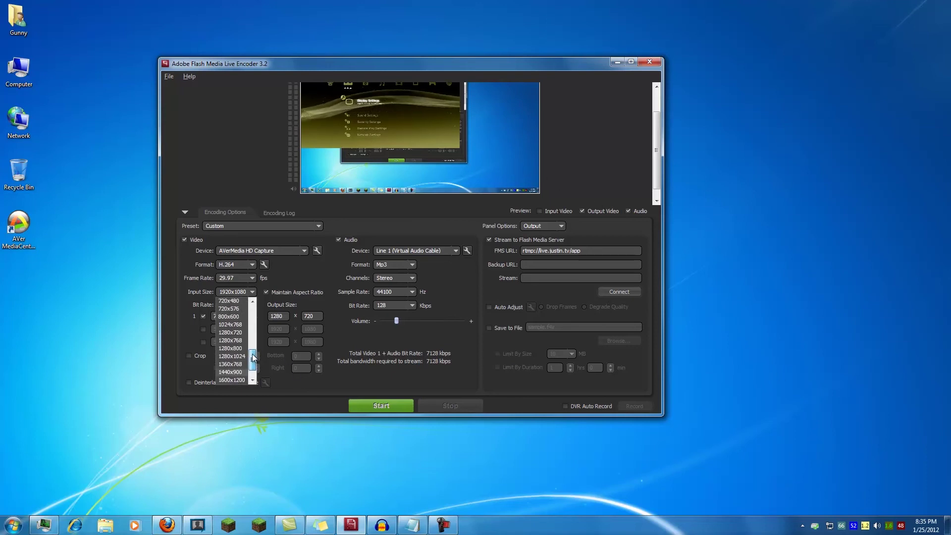
{"action": "left_click", "coordinate": [237, 333]}
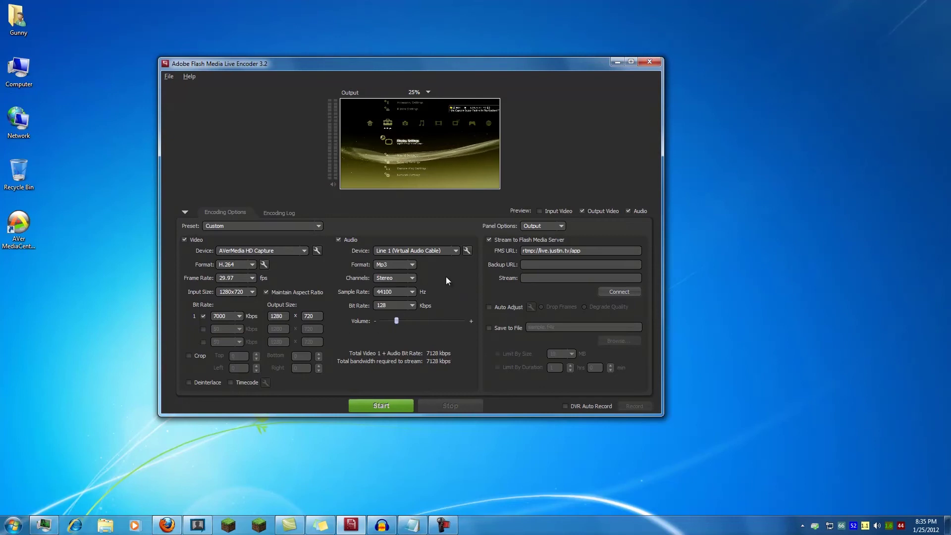
Step: Switch the audio device from the virtual audio cable to AVerMedia HD Audio Cap
{"action": "left_click", "coordinate": [443, 250]}
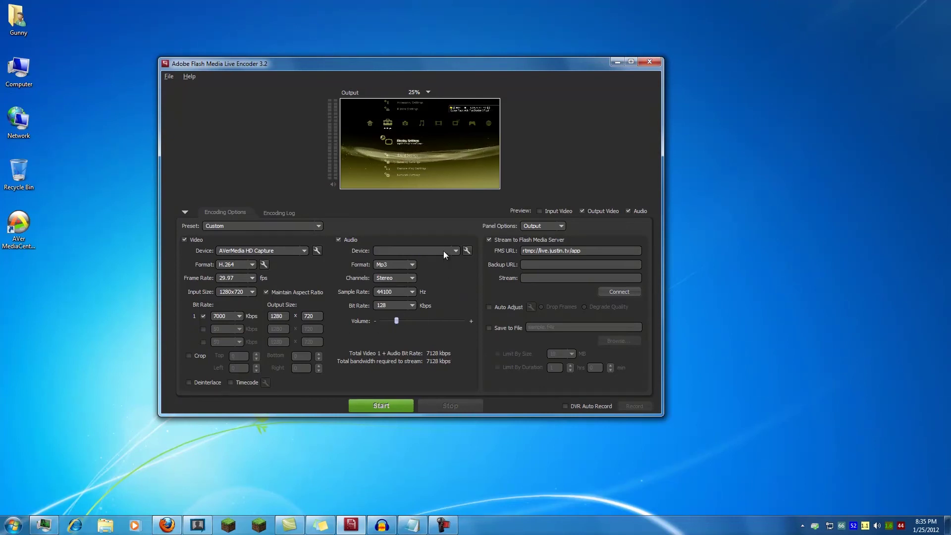
{"action": "left_click", "coordinate": [455, 253]}
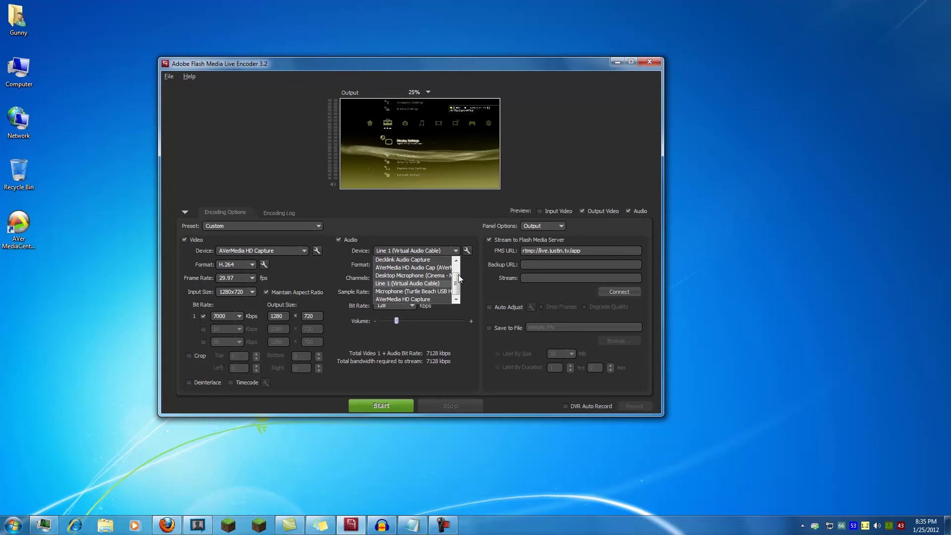
{"action": "left_click", "coordinate": [456, 259]}
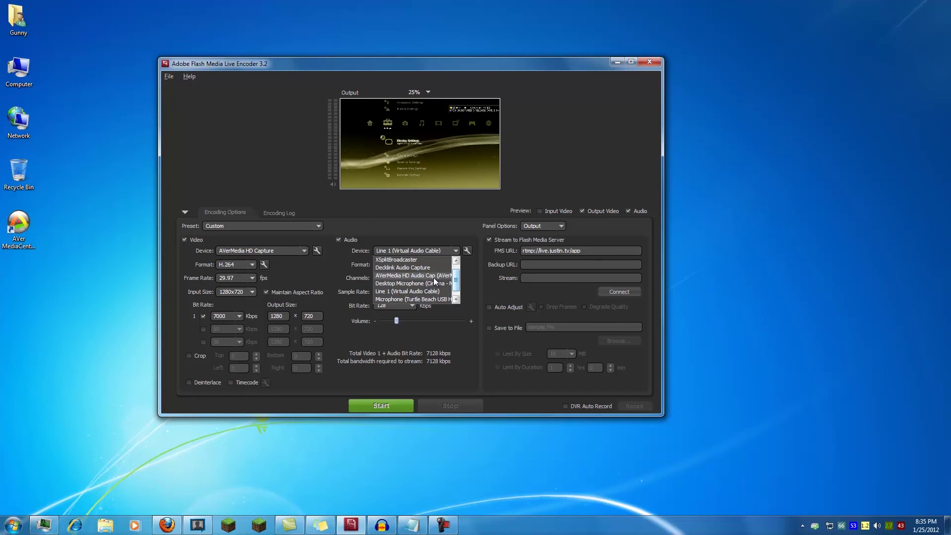
{"action": "left_click", "coordinate": [433, 277]}
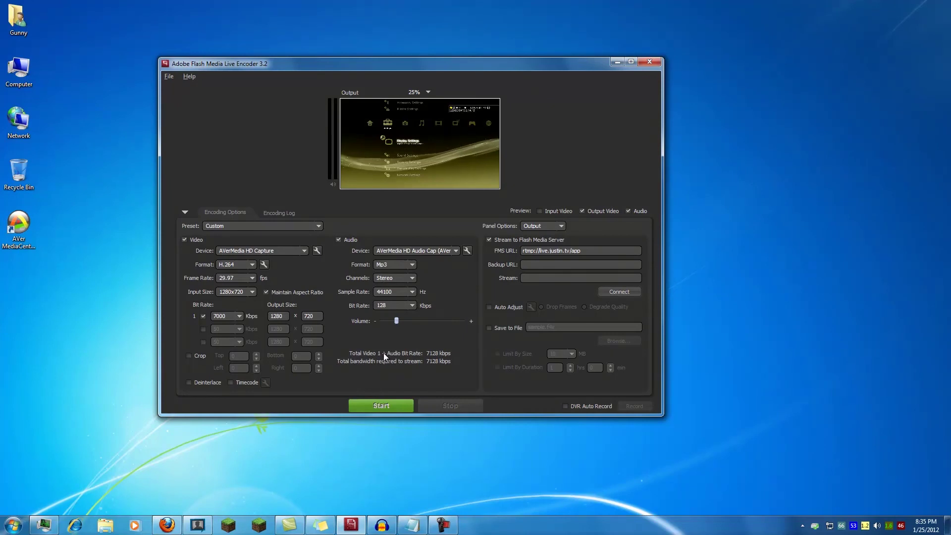
{"action": "left_click", "coordinate": [466, 251]}
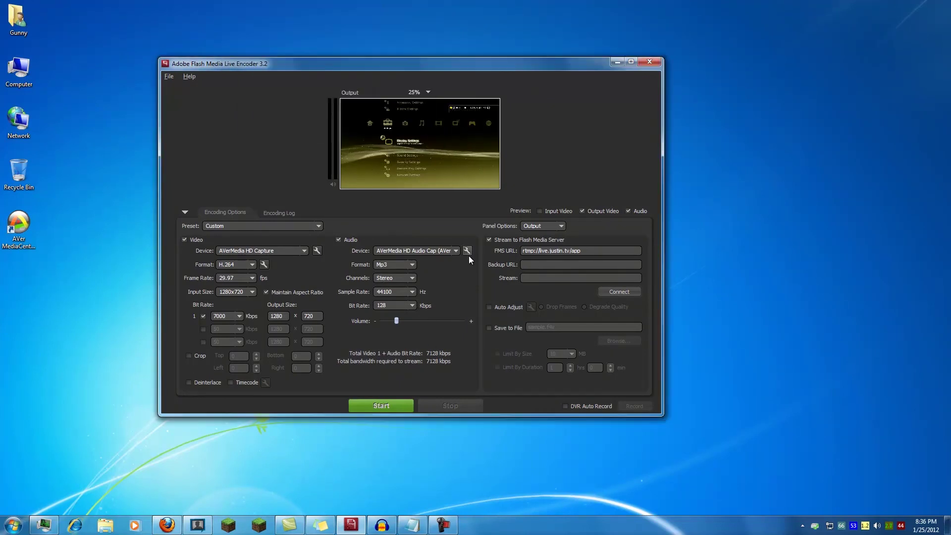